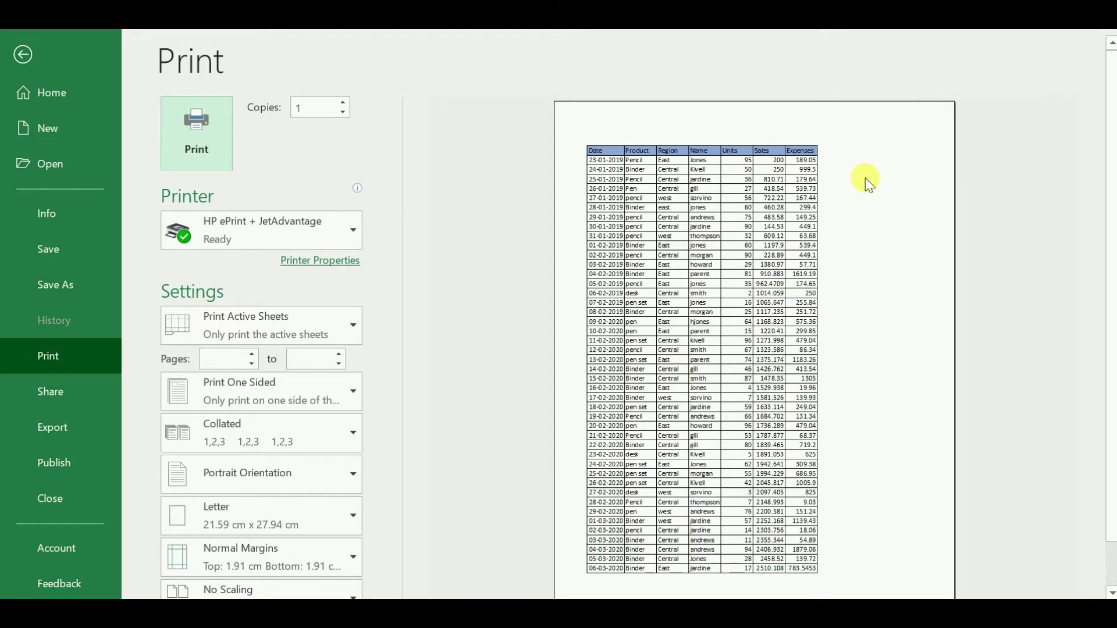
# Step: Return to the worksheet and reopen its print preview to show the full page and all print settings
pyautogui.press('Escape')
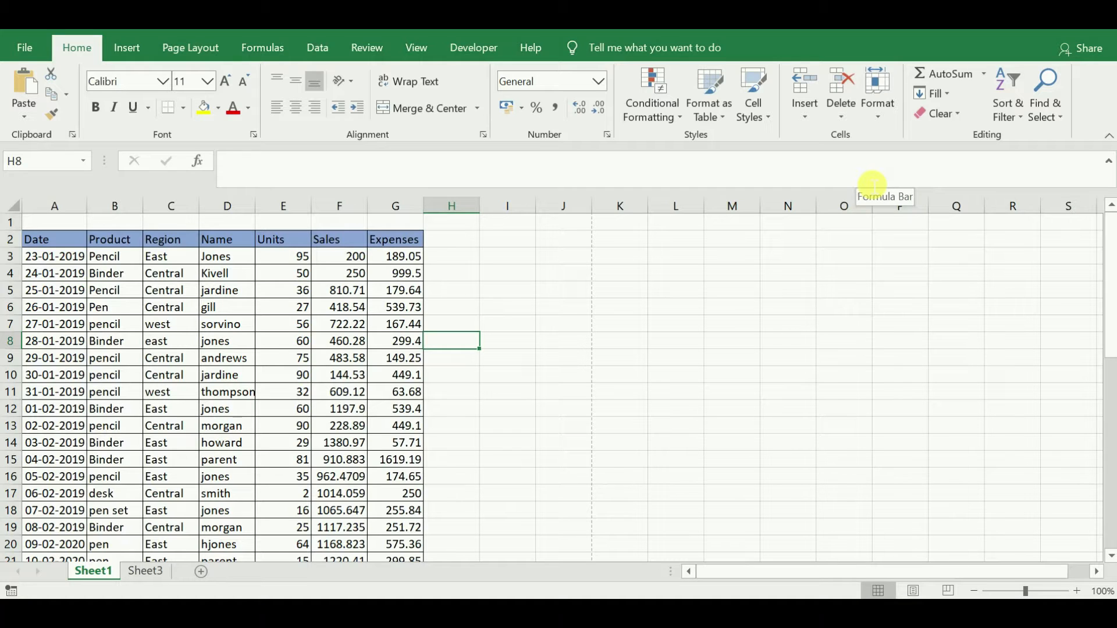
pyautogui.click(35, 46)
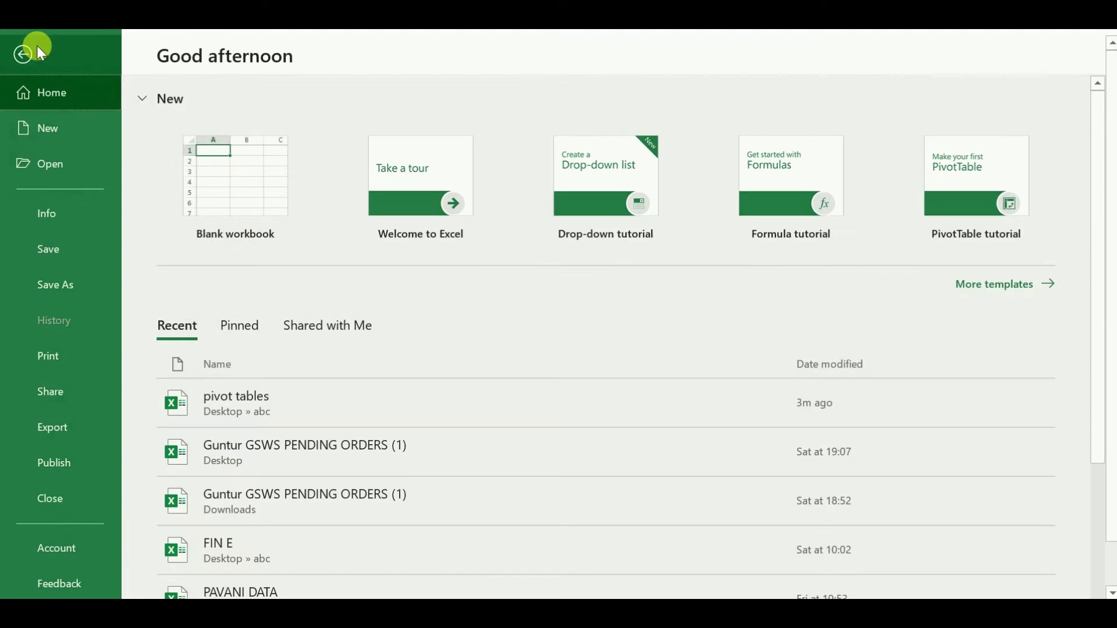
pyautogui.click(71, 357)
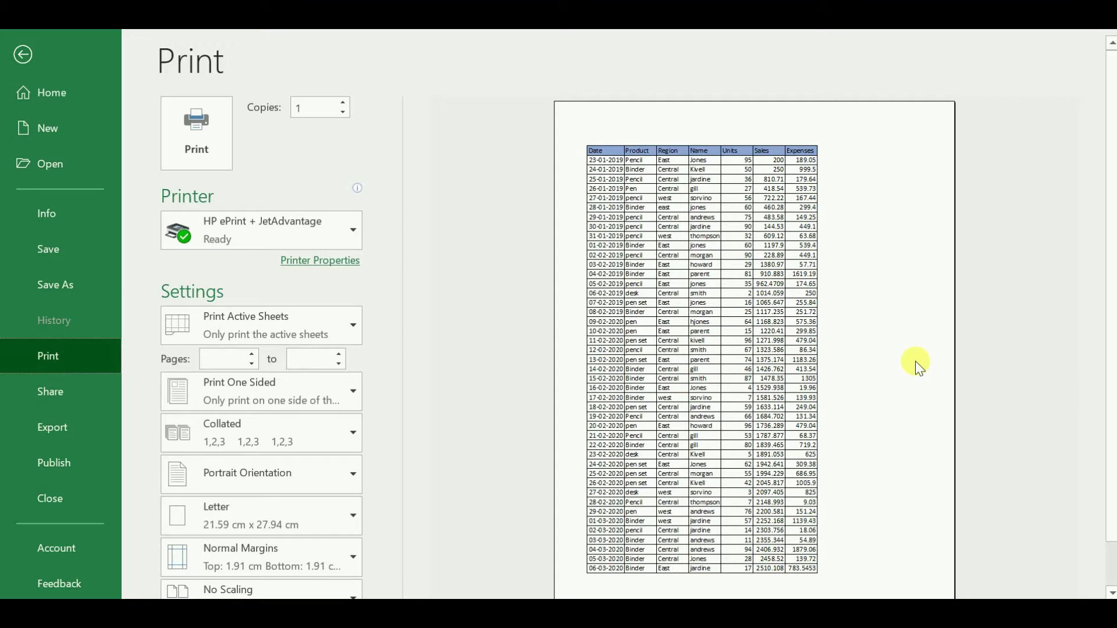
pyautogui.scroll(-1, 919, 368)
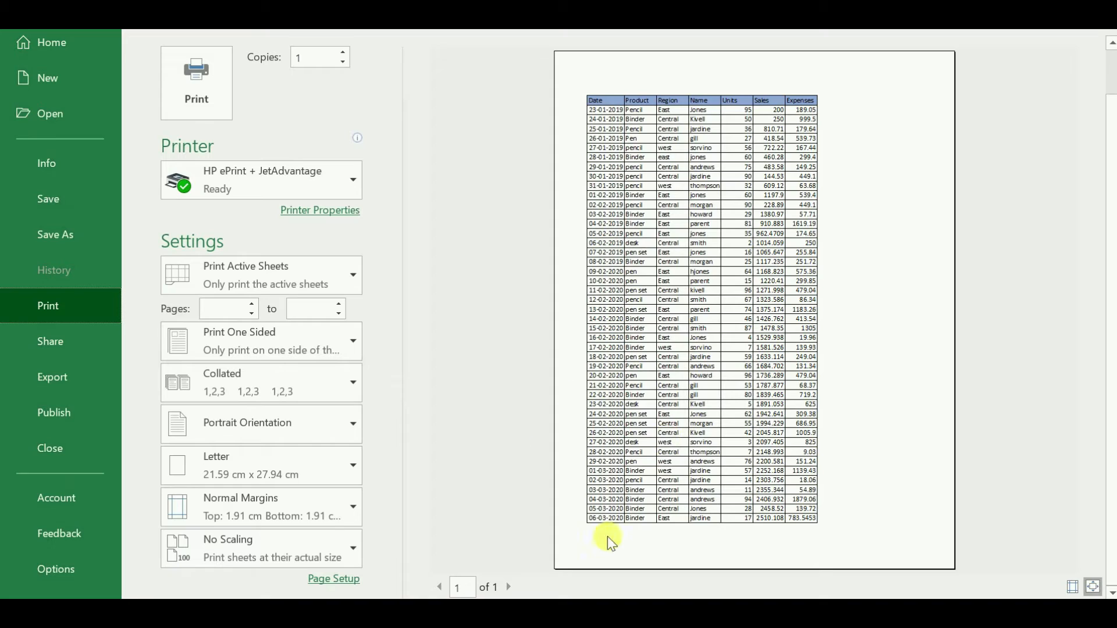
# Step: Try the Wide and Narrow margin presets on the print preview and set the margins back to Normal
pyautogui.click(284, 509)
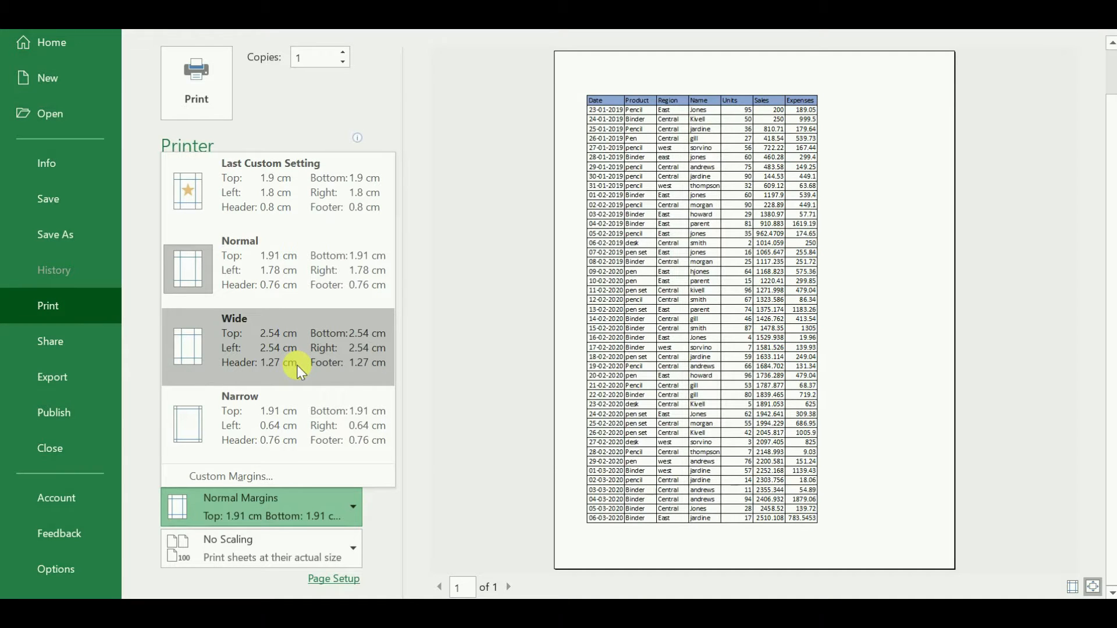
pyautogui.click(314, 278)
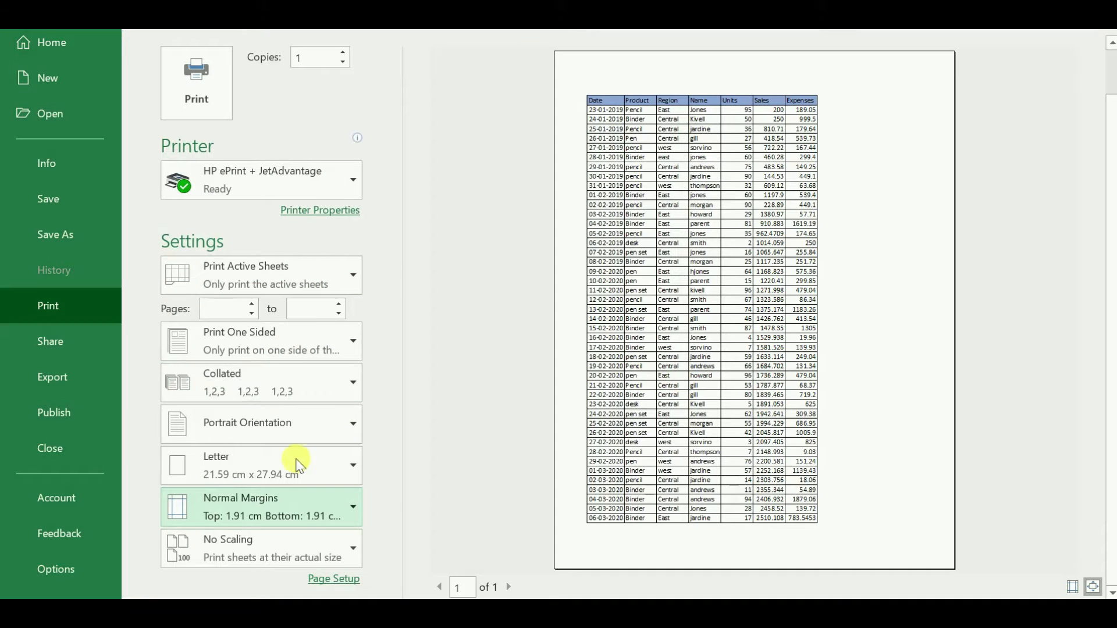
pyautogui.click(274, 520)
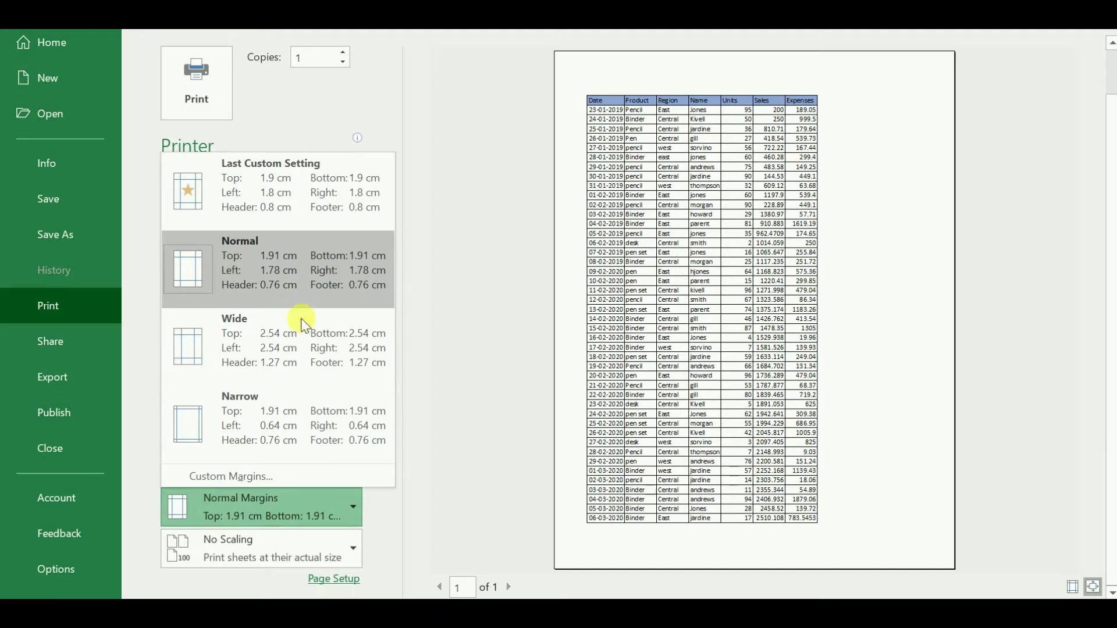
pyautogui.click(302, 337)
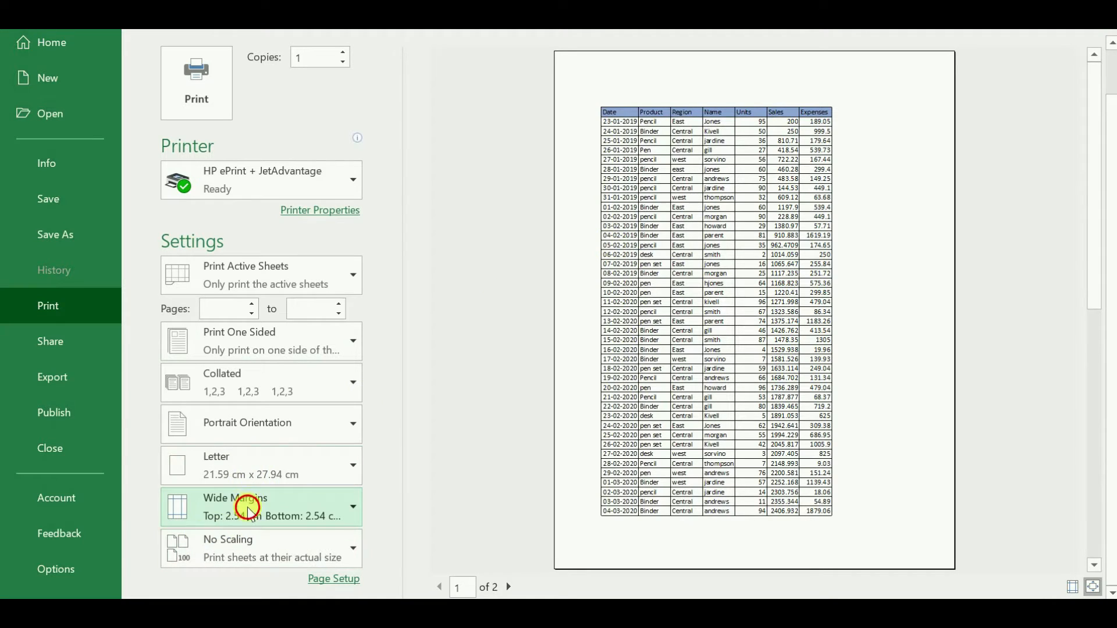
pyautogui.click(250, 512)
pyautogui.click(285, 449)
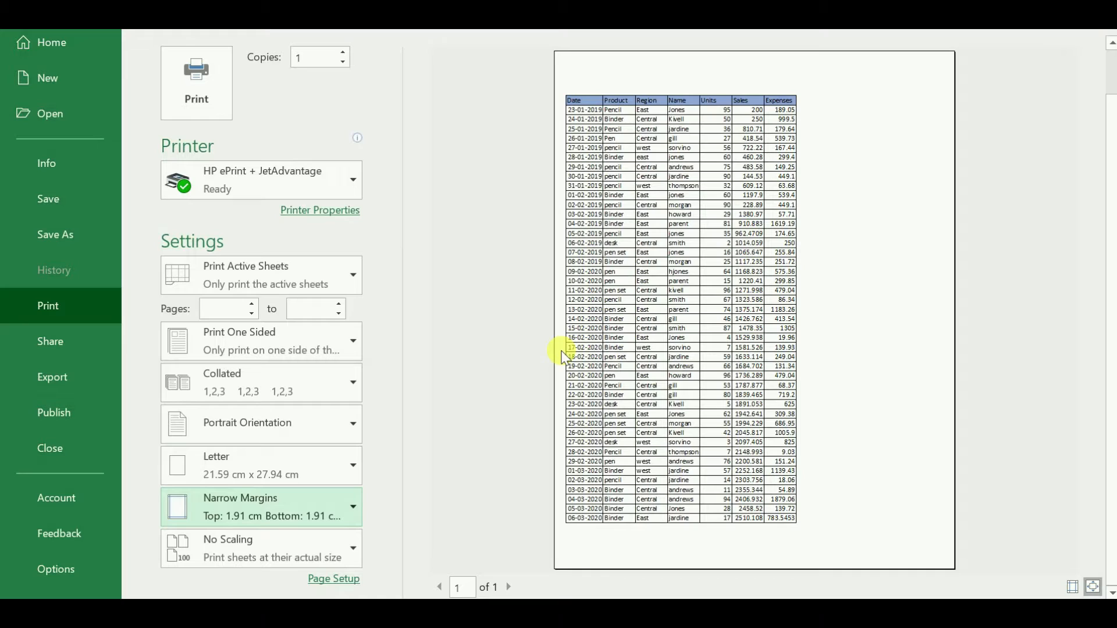
pyautogui.click(271, 508)
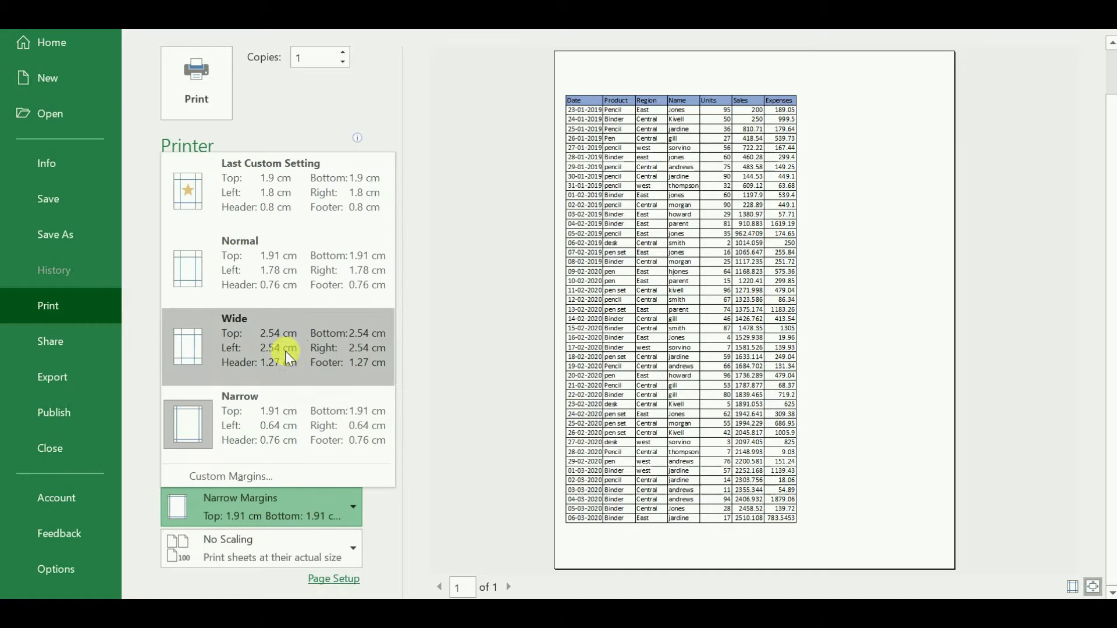
pyautogui.click(298, 244)
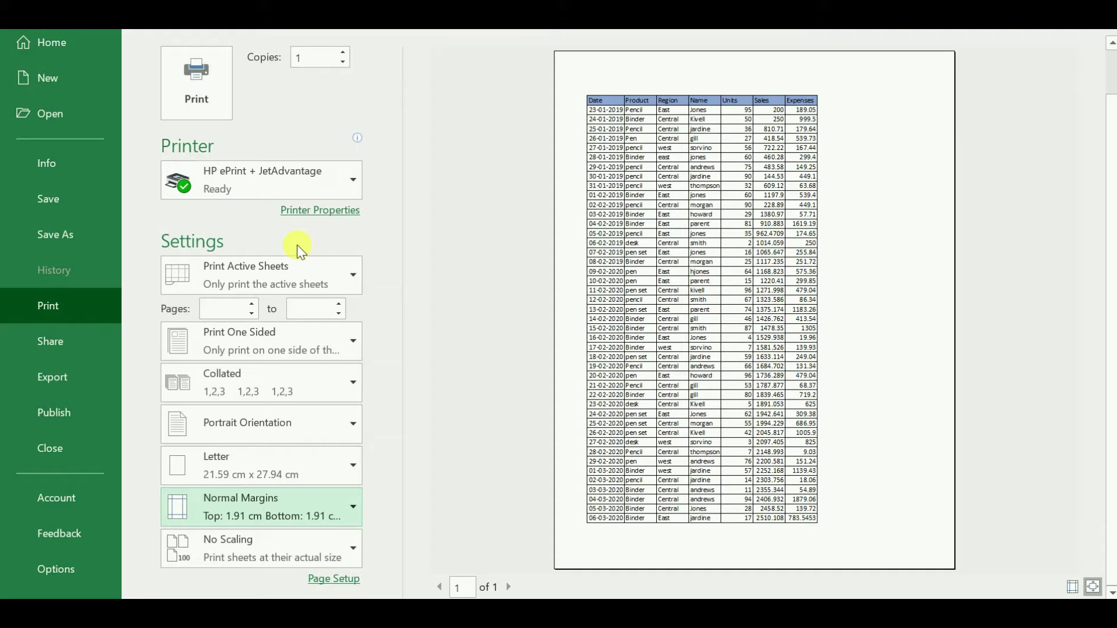
# Step: Compare the A4 and A3 paper sizes in the print preview and set the paper size to A4
pyautogui.click(291, 460)
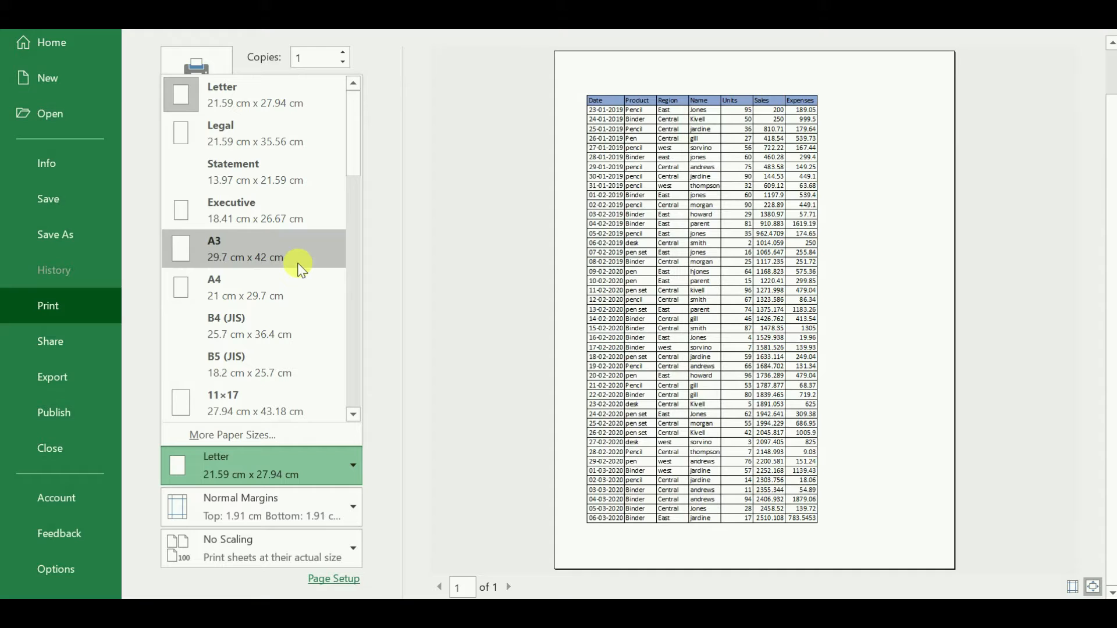
pyautogui.click(281, 294)
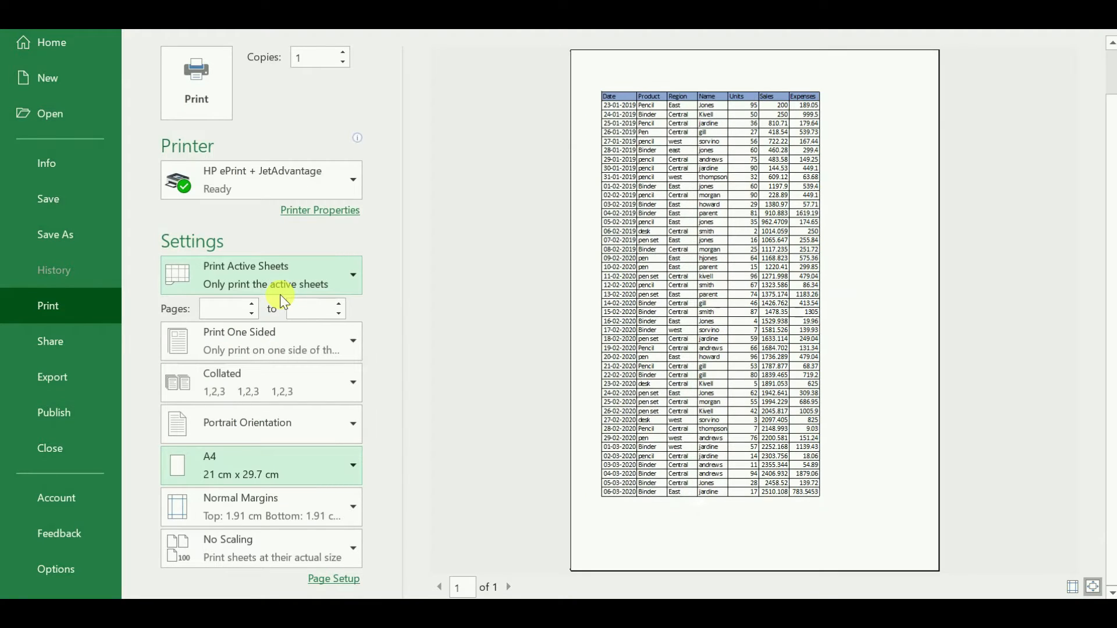
pyautogui.click(260, 469)
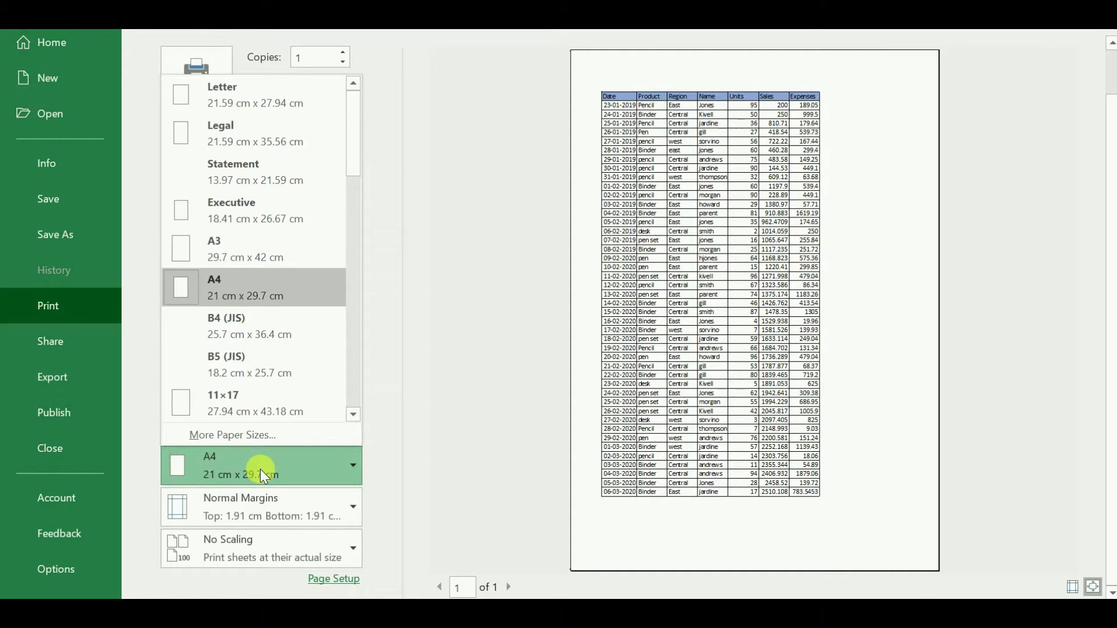
pyautogui.click(267, 245)
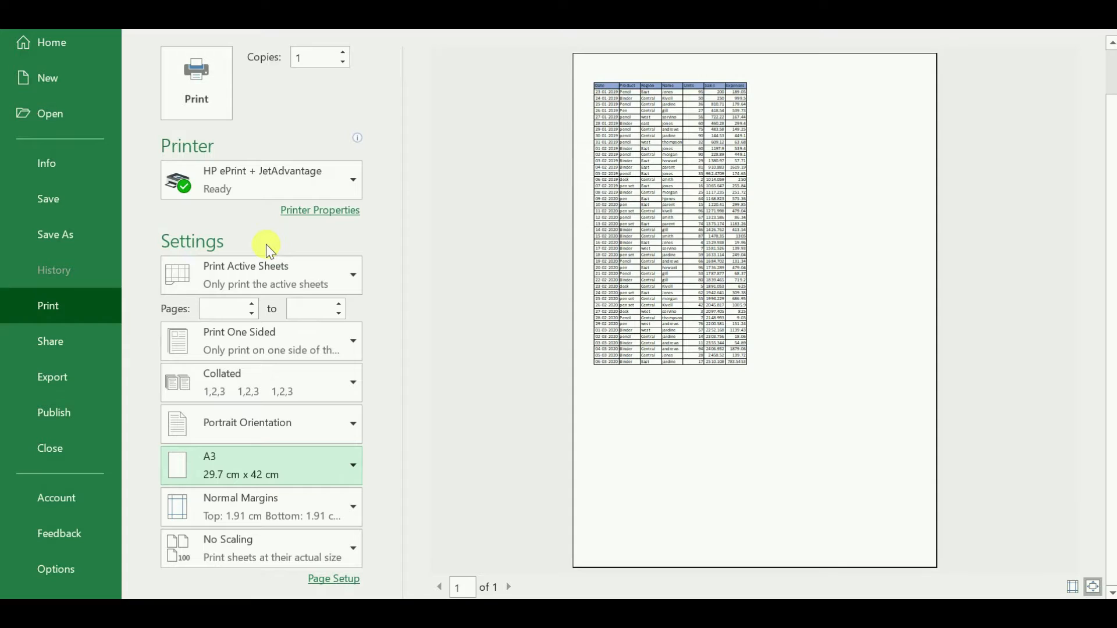
pyautogui.click(233, 475)
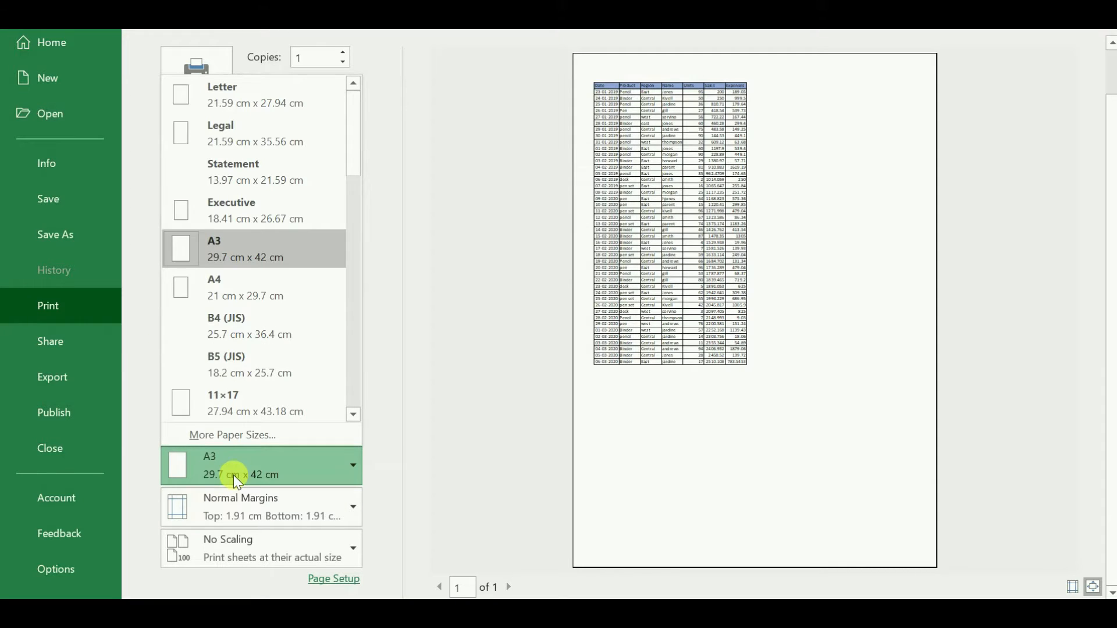
pyautogui.click(259, 289)
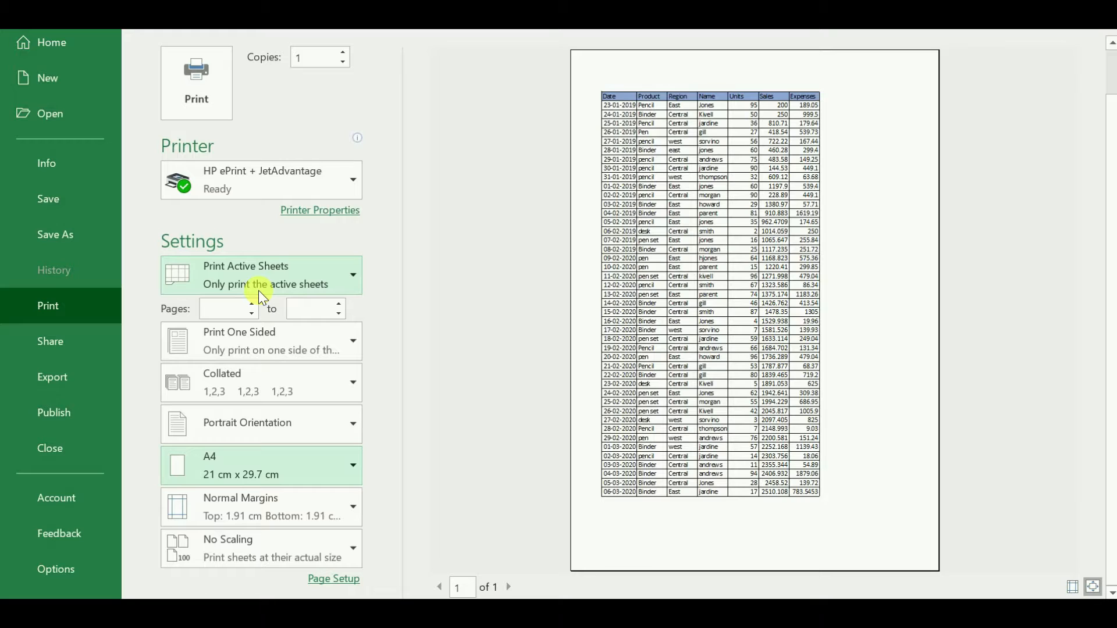
# Step: Try landscape orientation for the printout and switch the page back to portrait
pyautogui.click(308, 423)
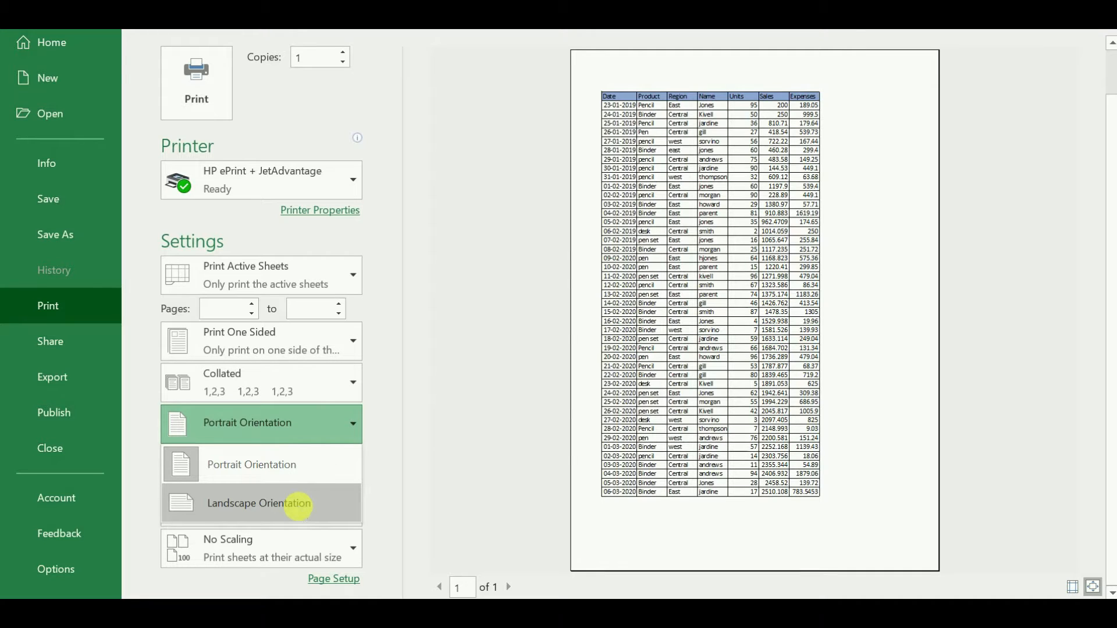
pyautogui.click(298, 506)
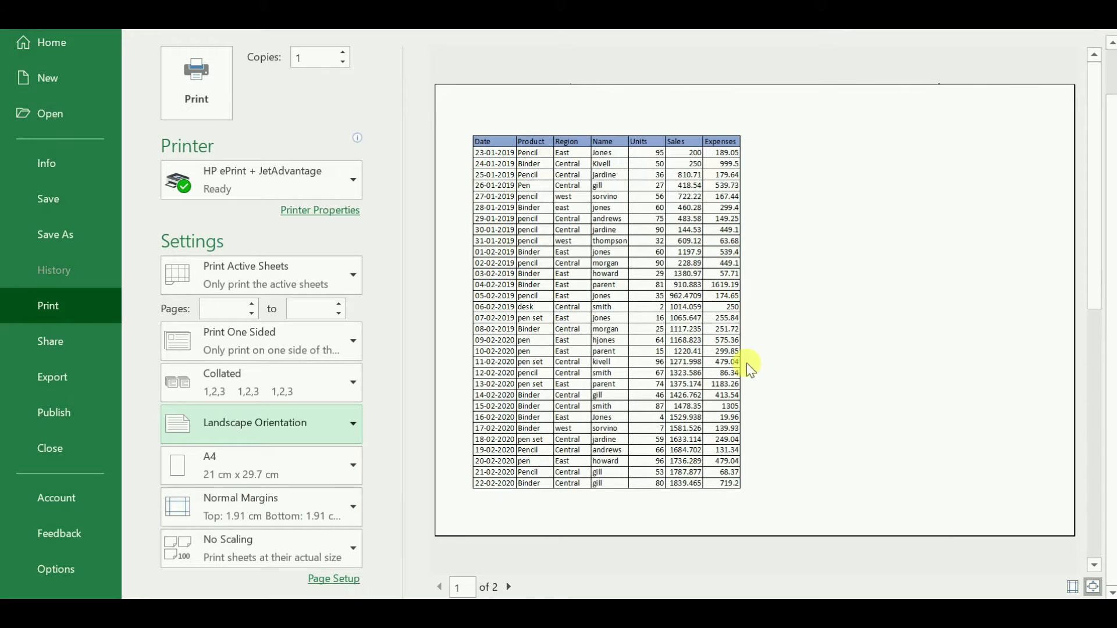
pyautogui.click(289, 437)
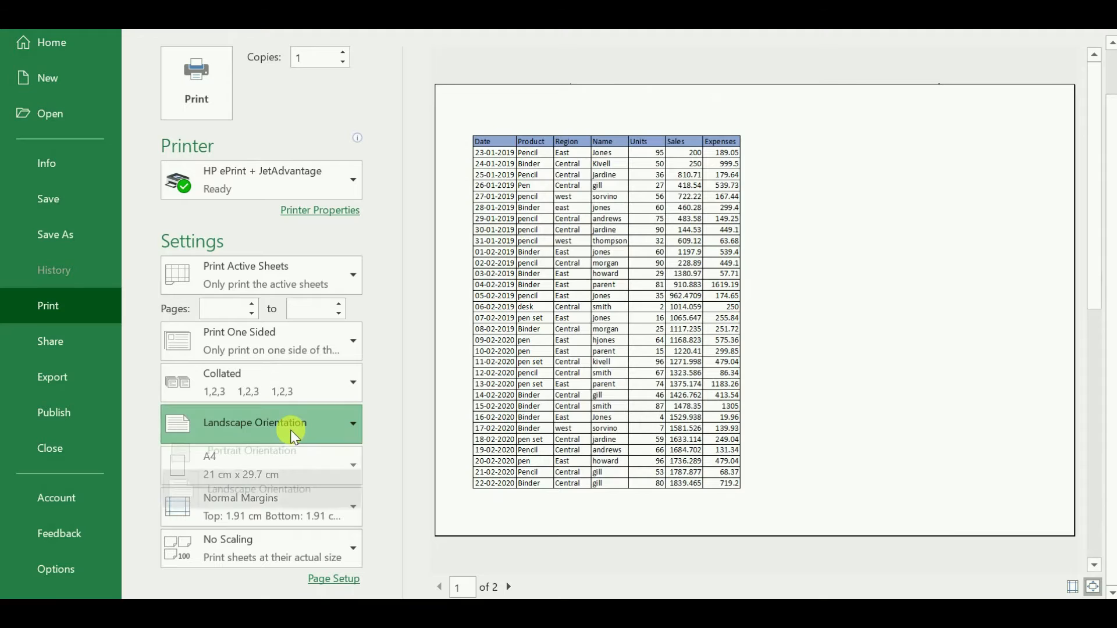
pyautogui.click(296, 473)
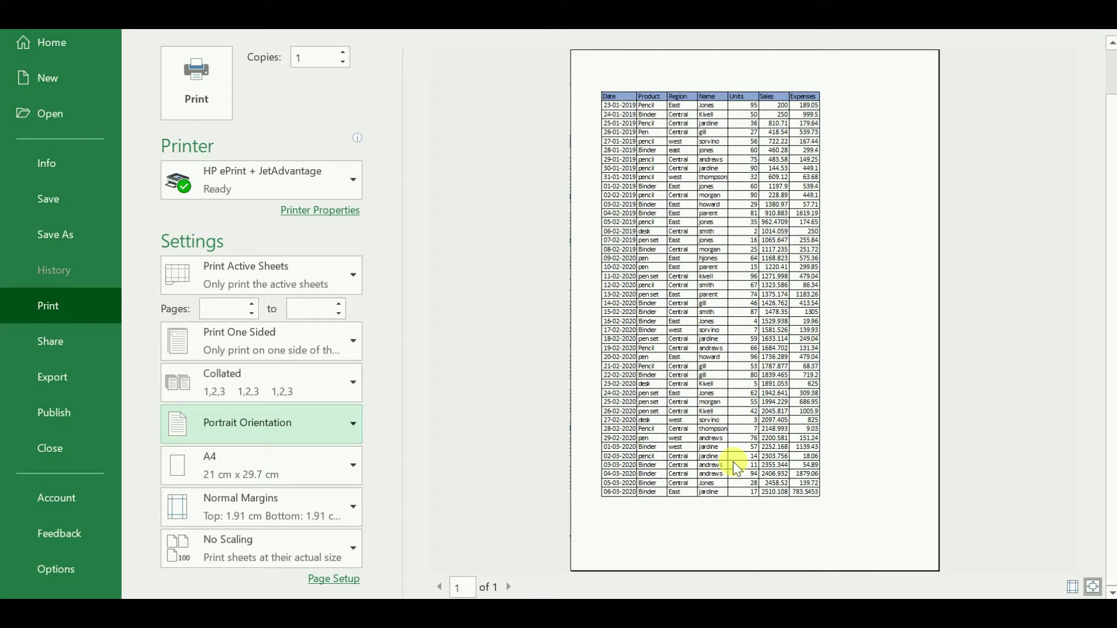
# Step: Review the collation options and the one-sided and both-sided printing options, keeping Collated and Print One Sided
pyautogui.click(297, 381)
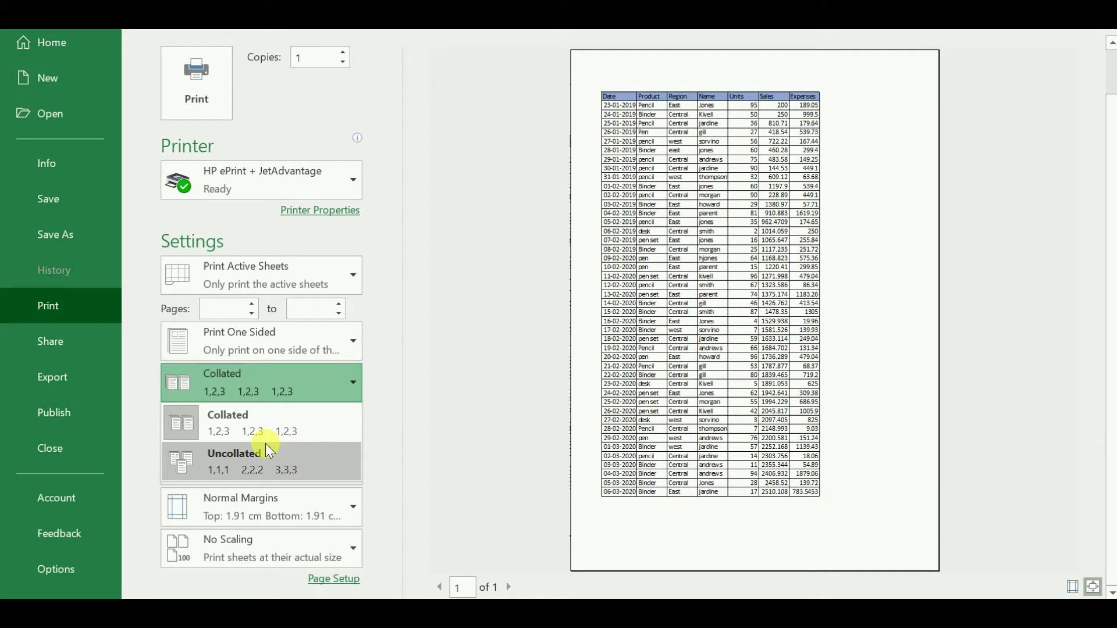
pyautogui.click(222, 425)
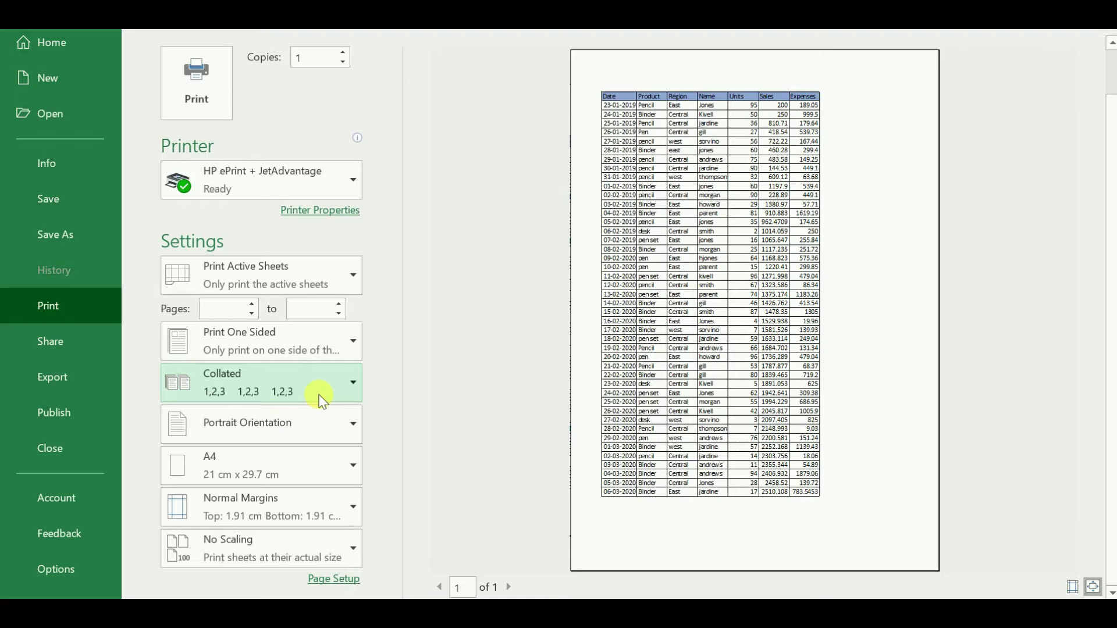
pyautogui.click(259, 393)
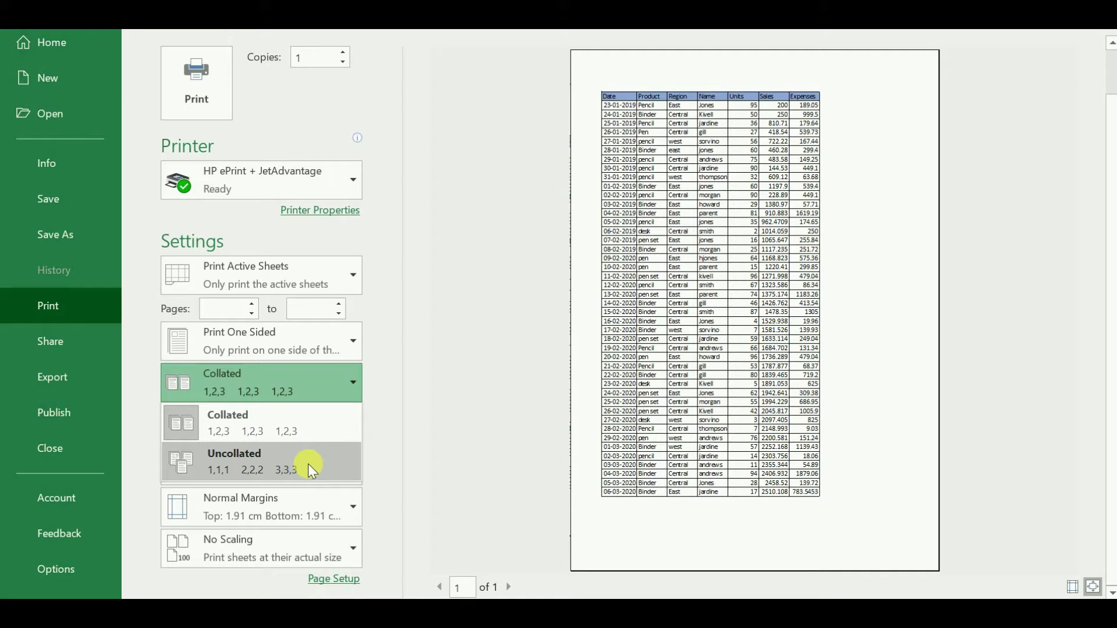
pyautogui.click(416, 442)
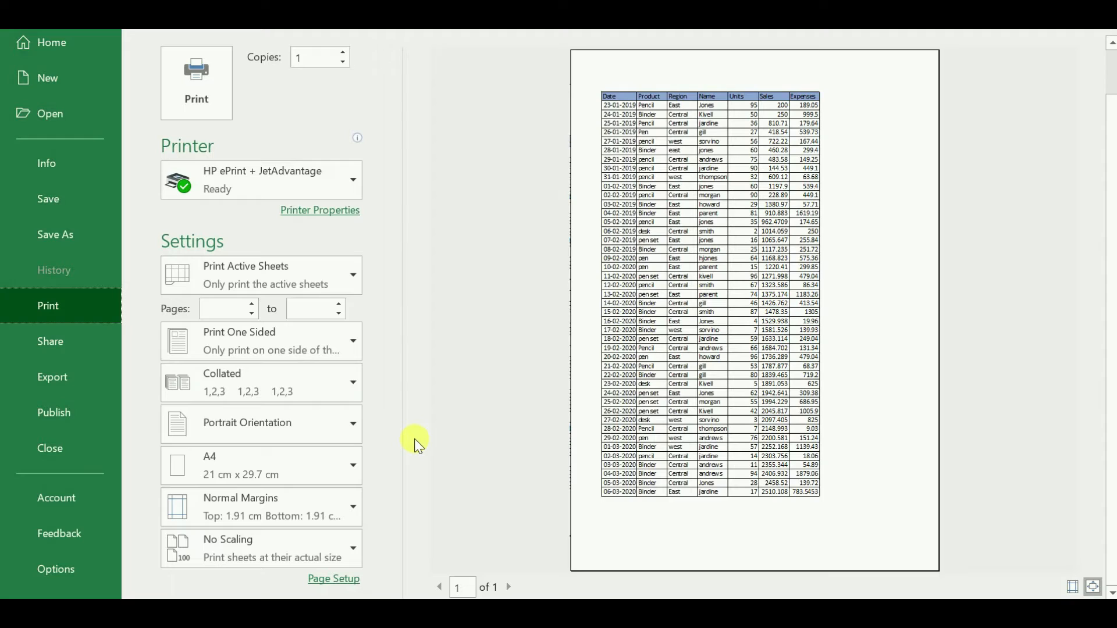
pyautogui.click(291, 340)
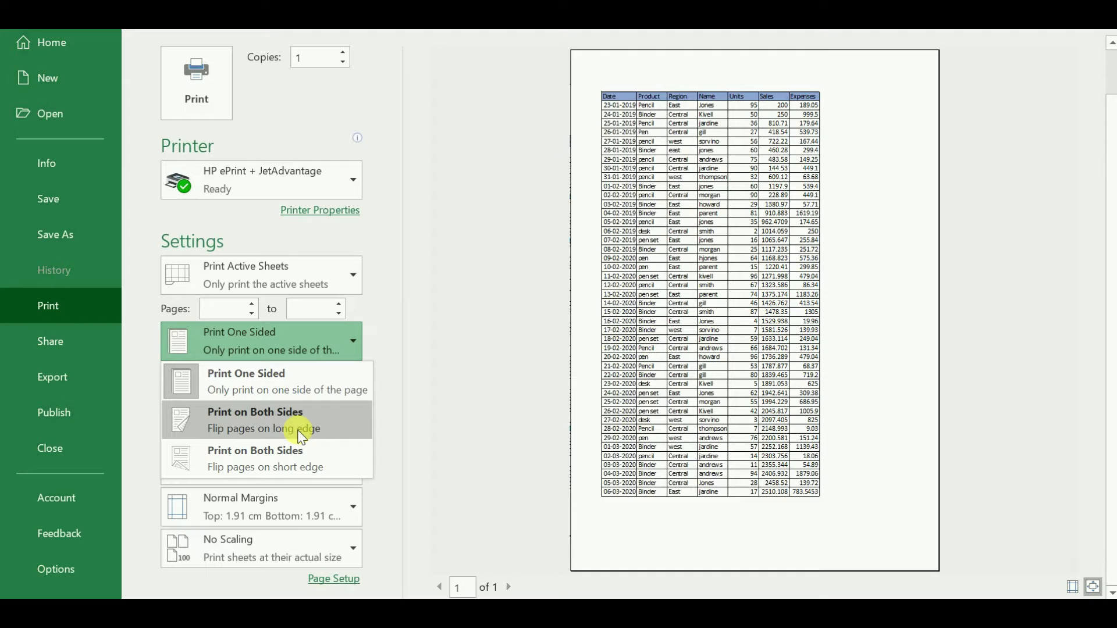
pyautogui.click(460, 358)
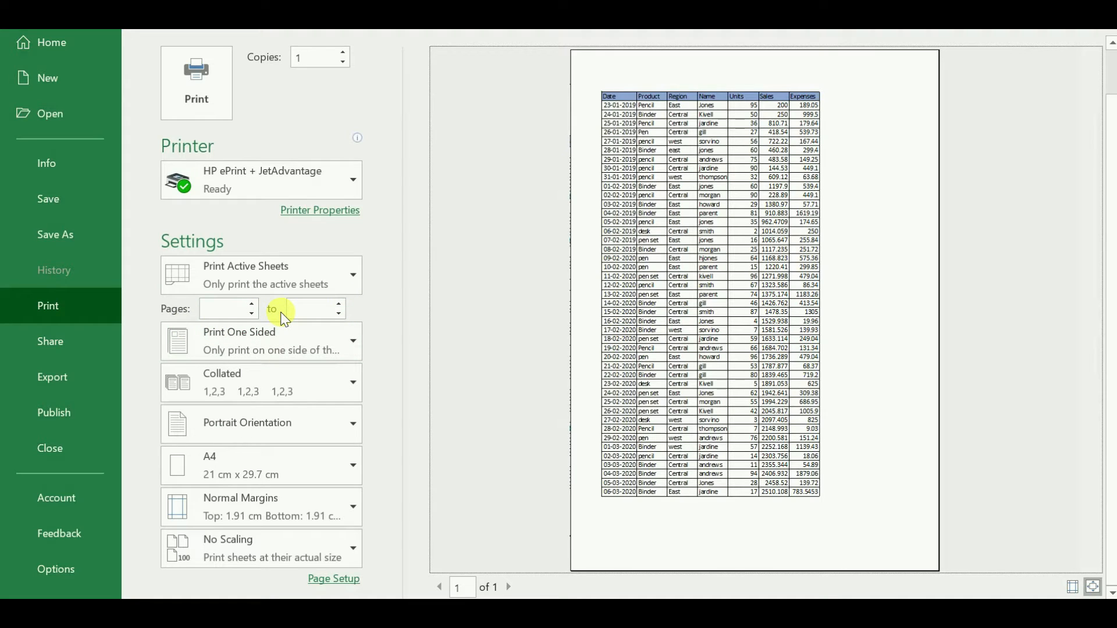
# Step: Set the range of pages to print from 6 to 13
pyautogui.click(238, 314)
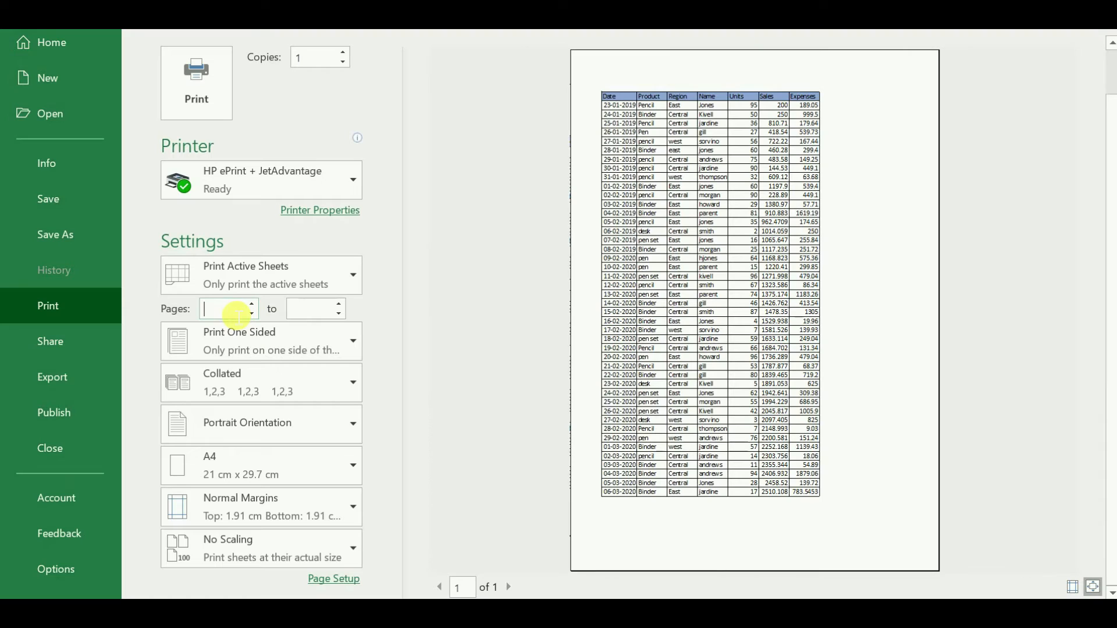
pyautogui.write('6')
pyautogui.click(317, 315)
pyautogui.write('13')
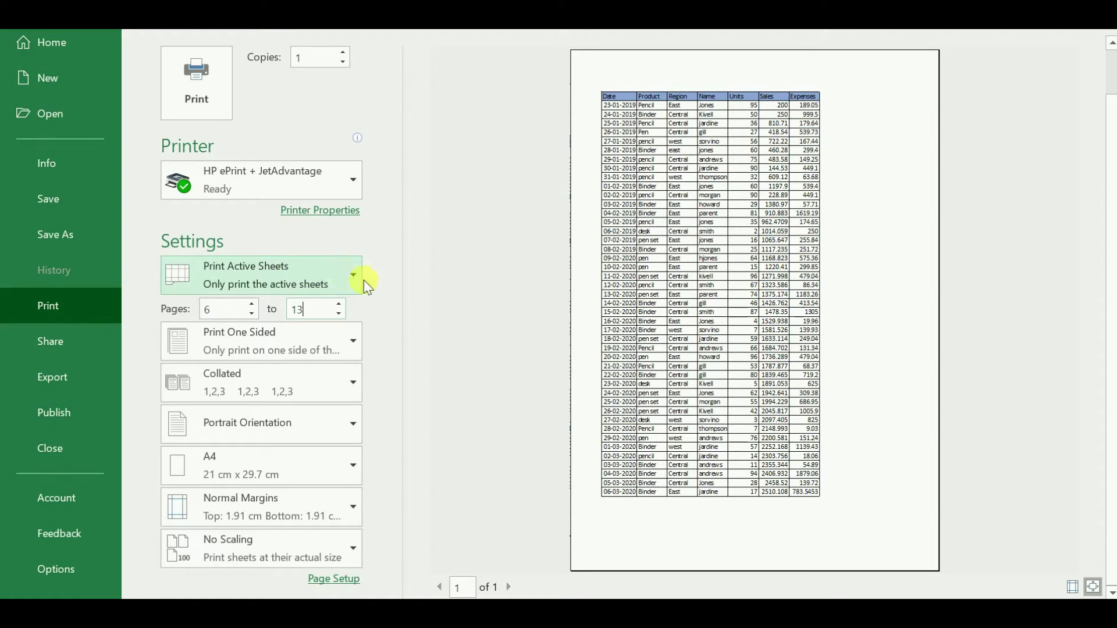
pyautogui.click(413, 274)
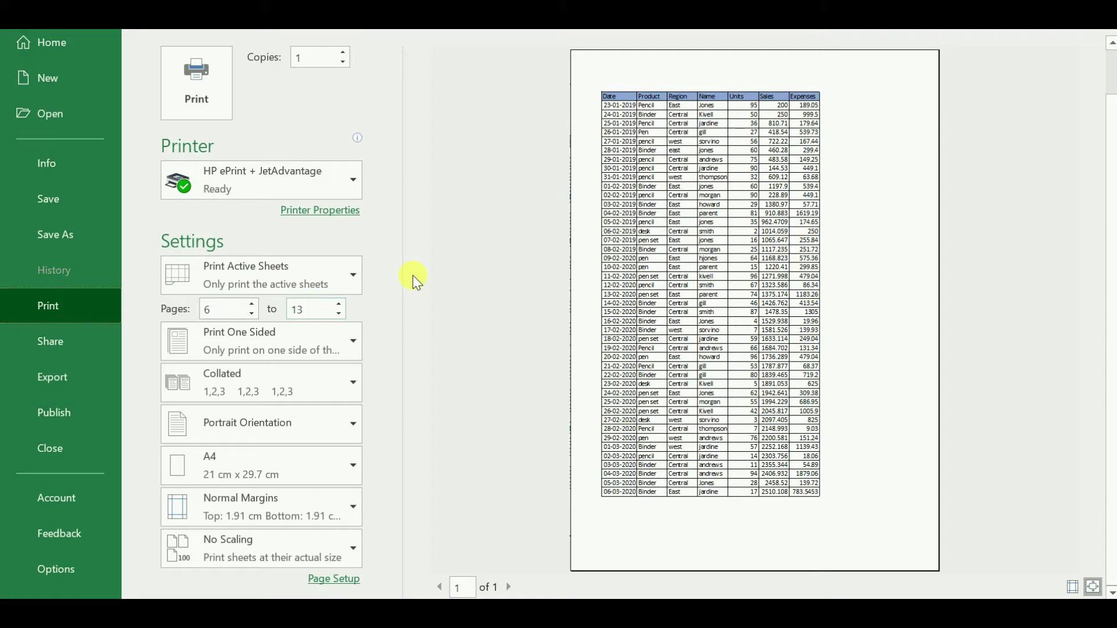
# Step: Review the options for what part of the workbook to print and return to the worksheet
pyautogui.click(319, 269)
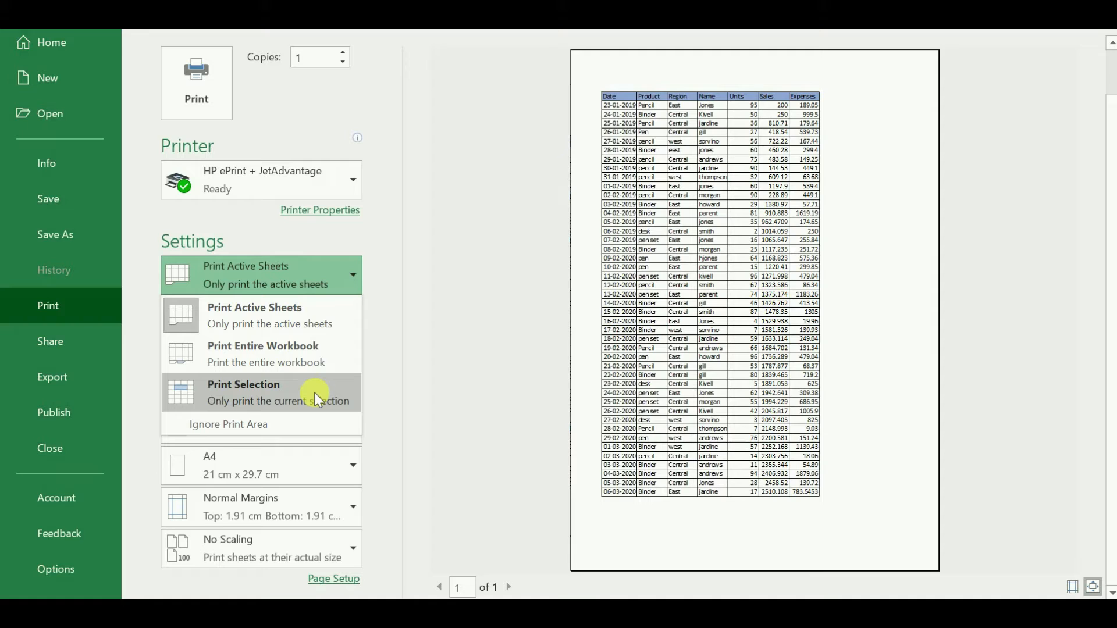
pyautogui.click(499, 345)
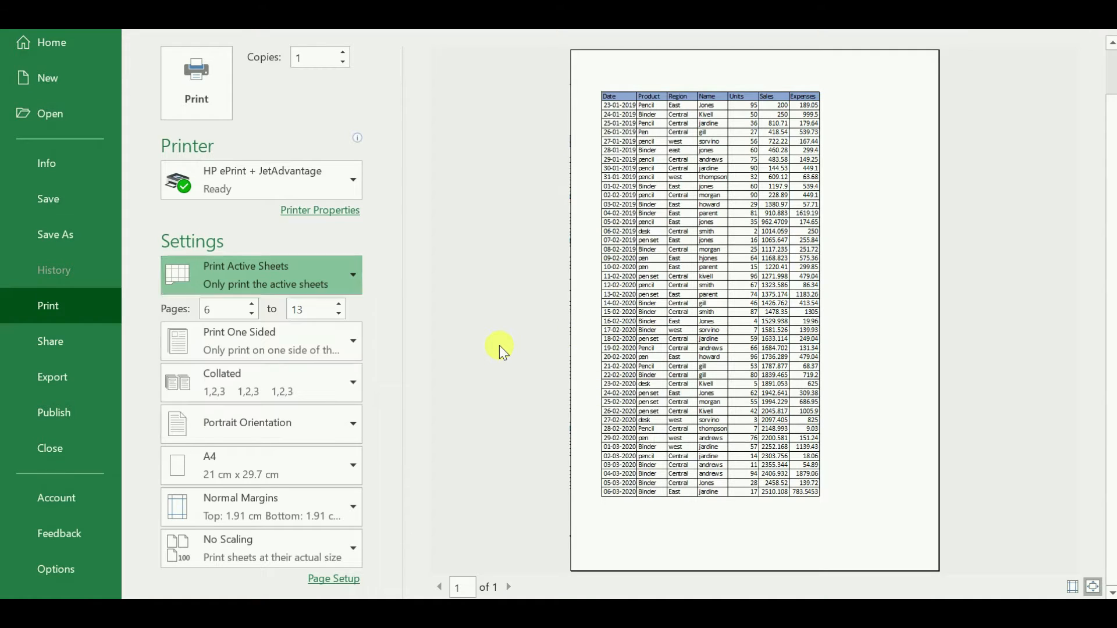
pyautogui.press('Escape')
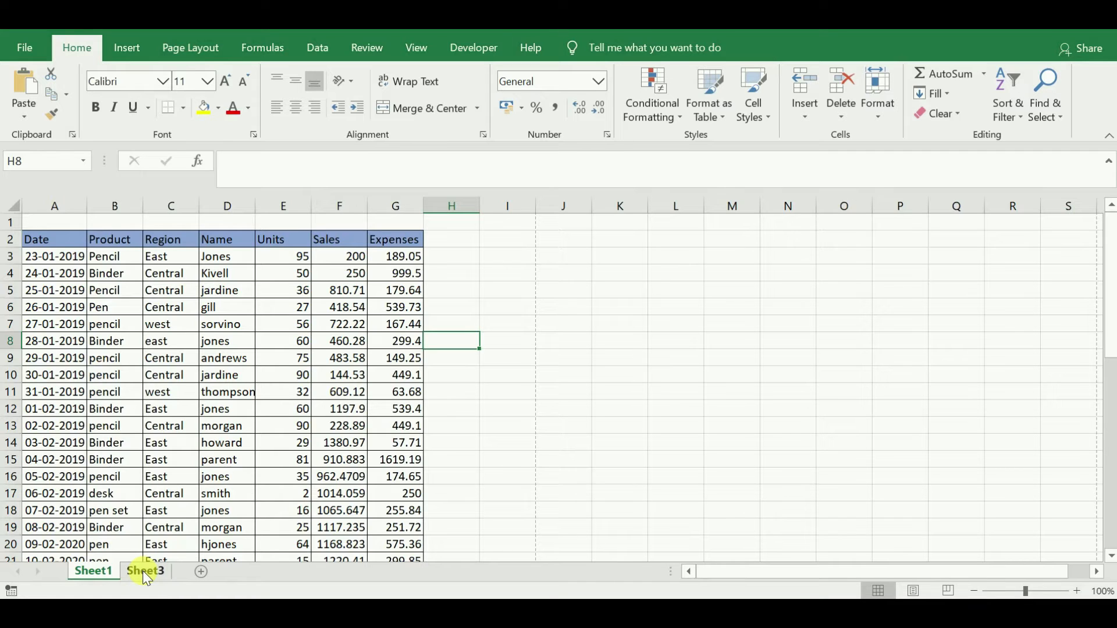
# Step: Set the printout to Print Entire Workbook and page through both pages of the print preview
pyautogui.hotkey('ctrl', 'p')
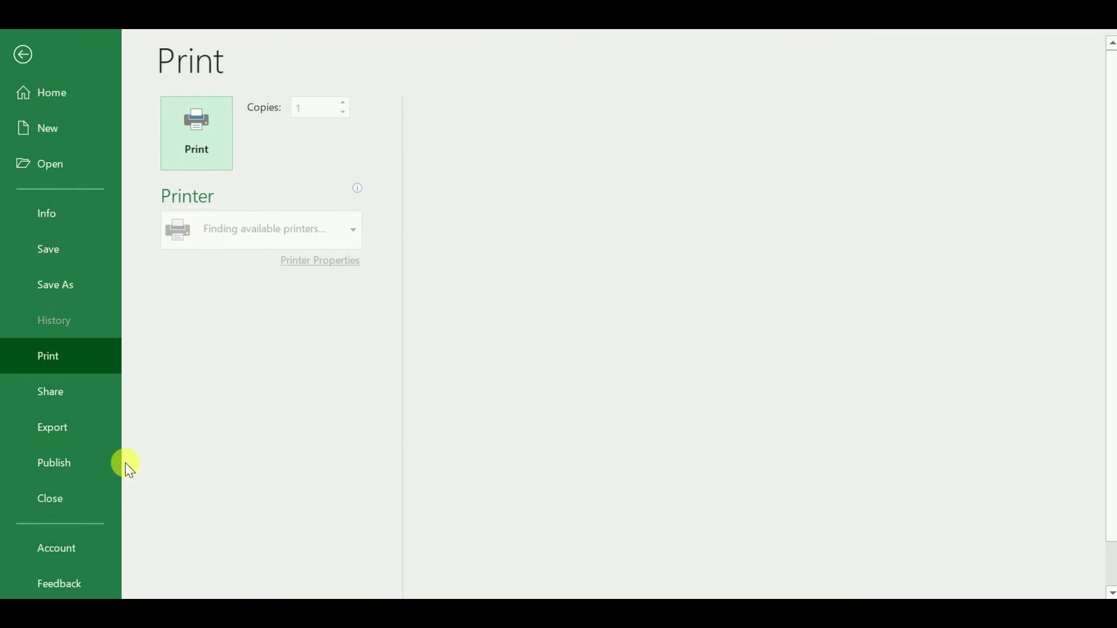
pyautogui.click(301, 324)
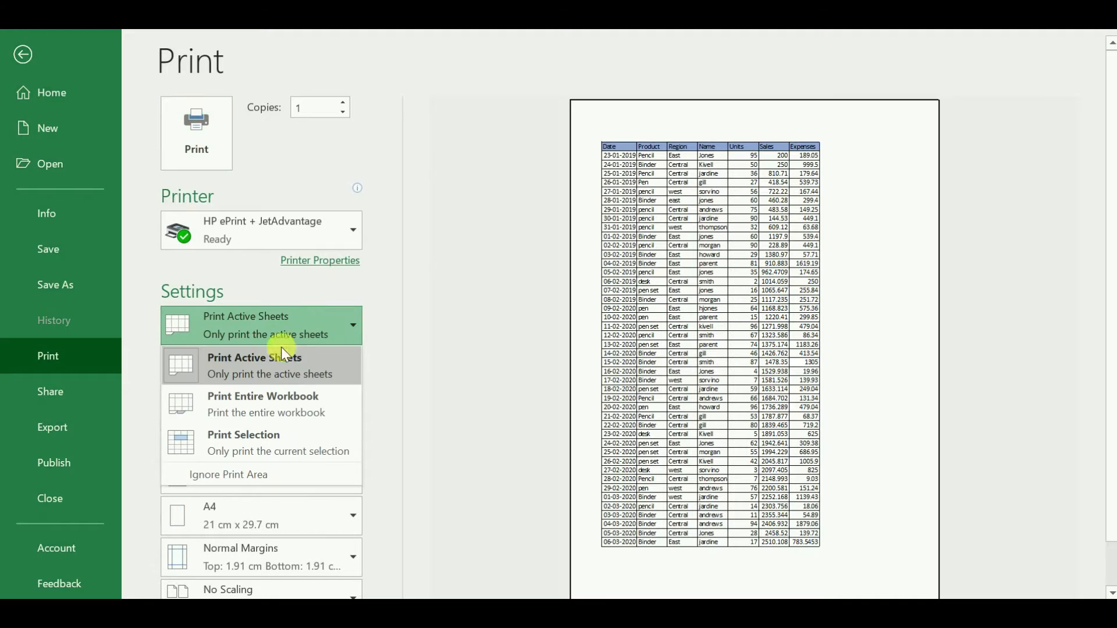
pyautogui.click(267, 401)
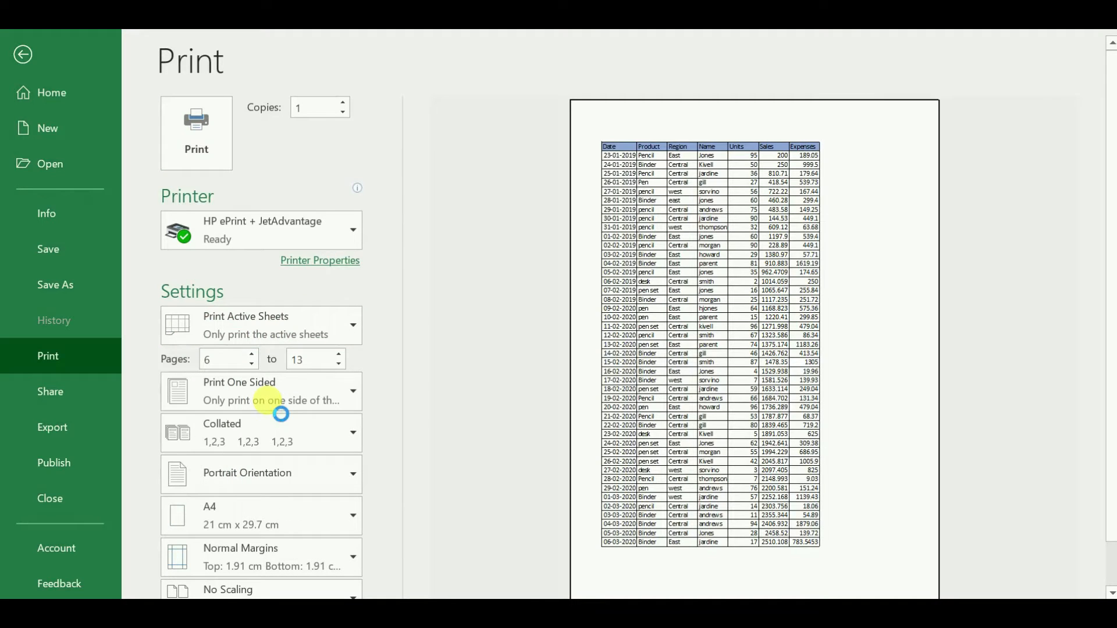
pyautogui.scroll(-2, 267, 400)
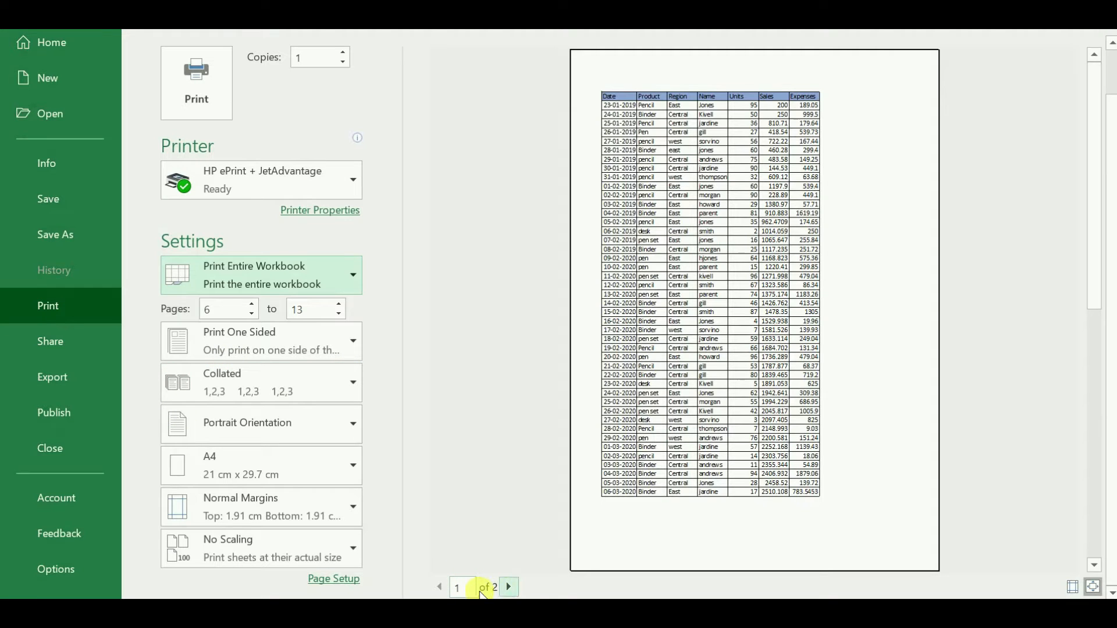
pyautogui.click(510, 587)
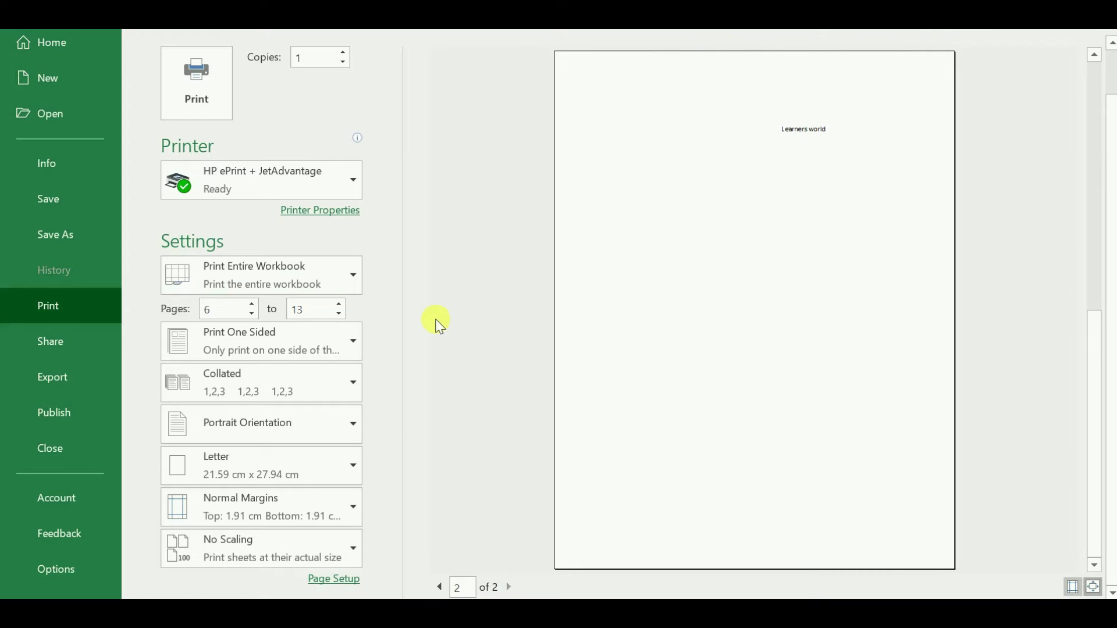
pyautogui.click(440, 587)
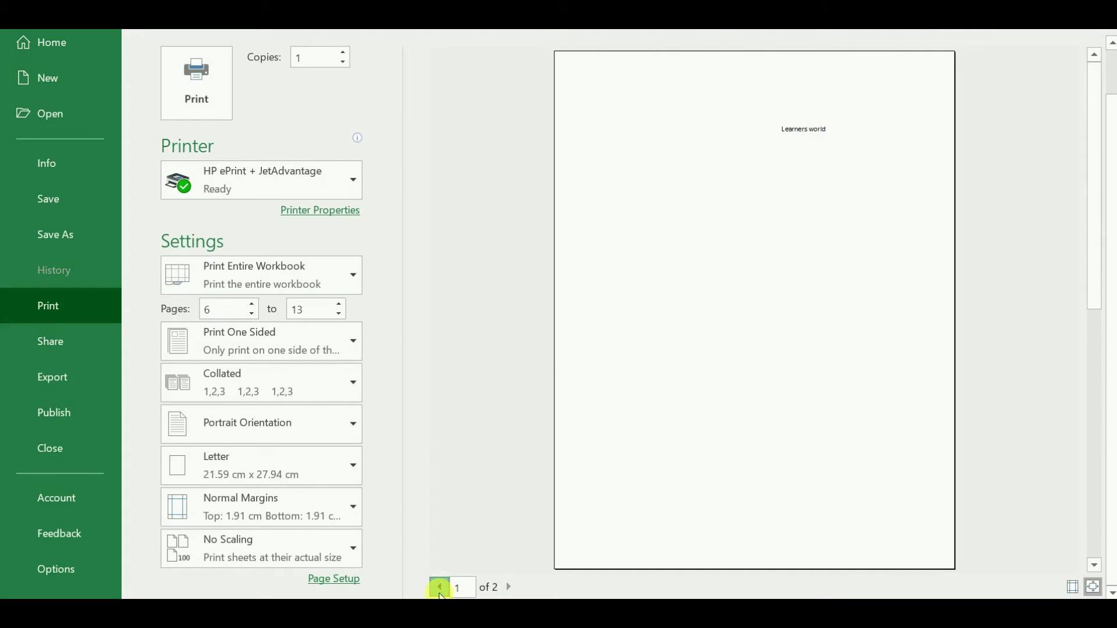
# Step: Switch the printout back to Print Active Sheets and preview Sheet3 with that setting
pyautogui.click(274, 270)
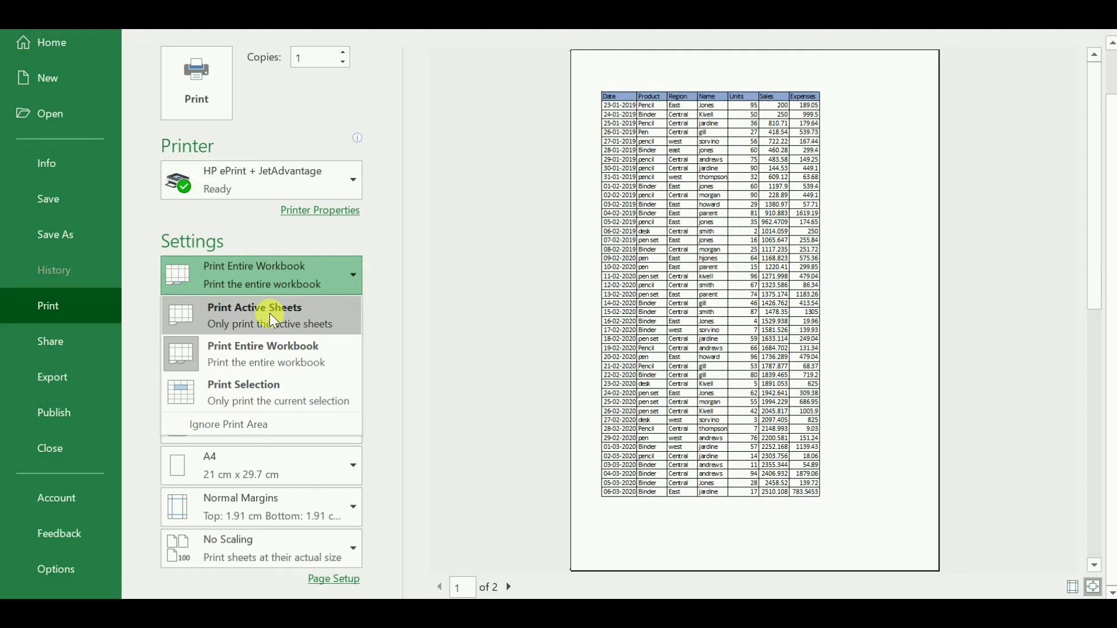
pyautogui.click(270, 313)
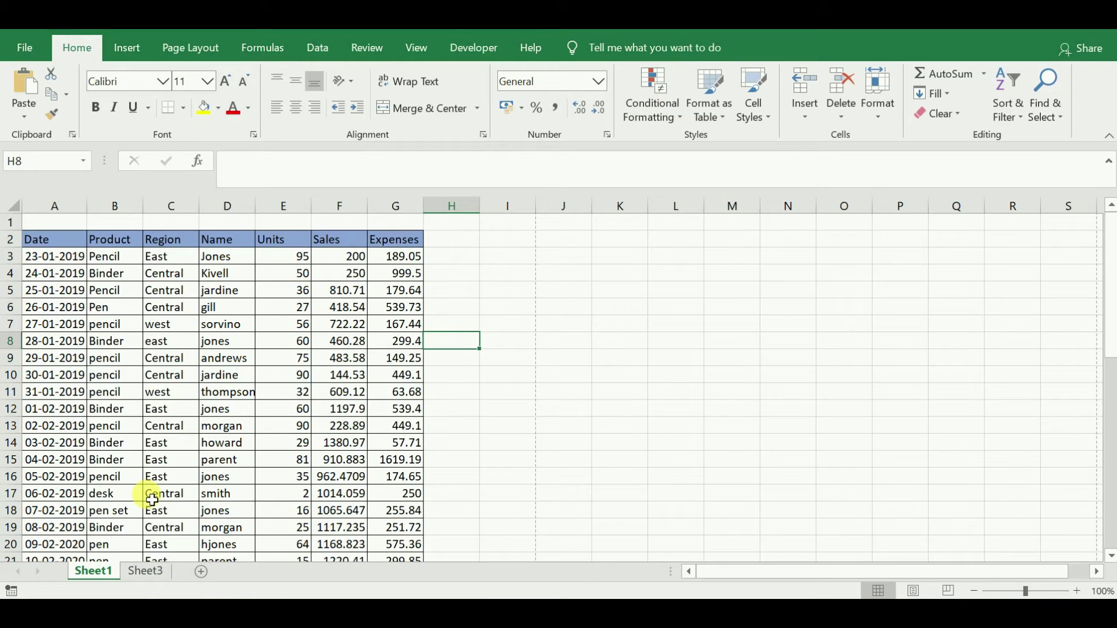
pyautogui.click(148, 573)
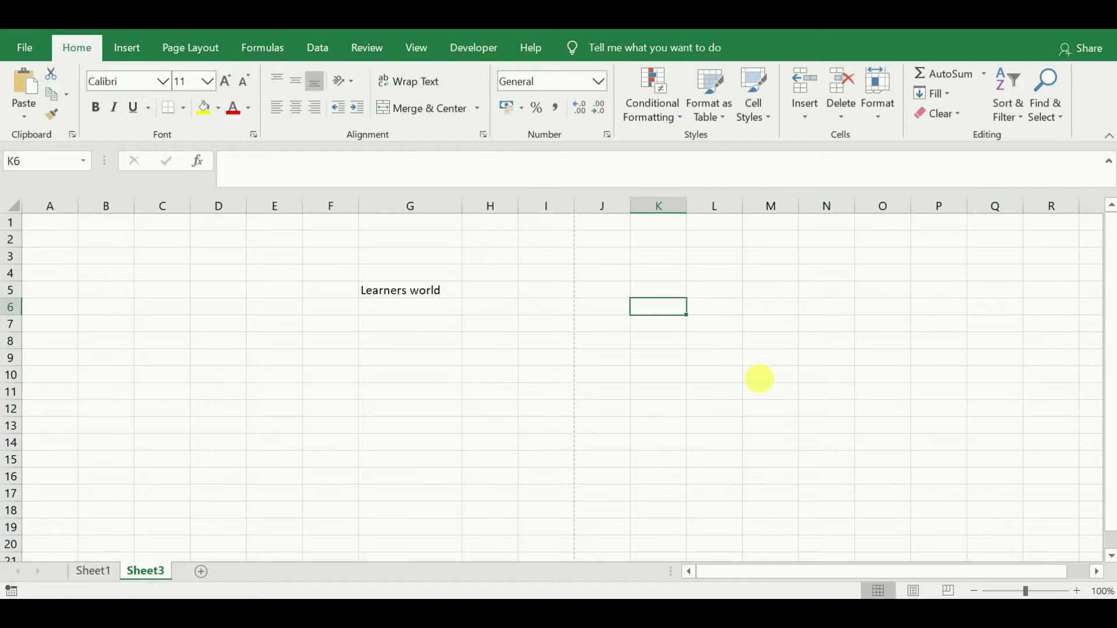
pyautogui.hotkey('ctrl', 'p')
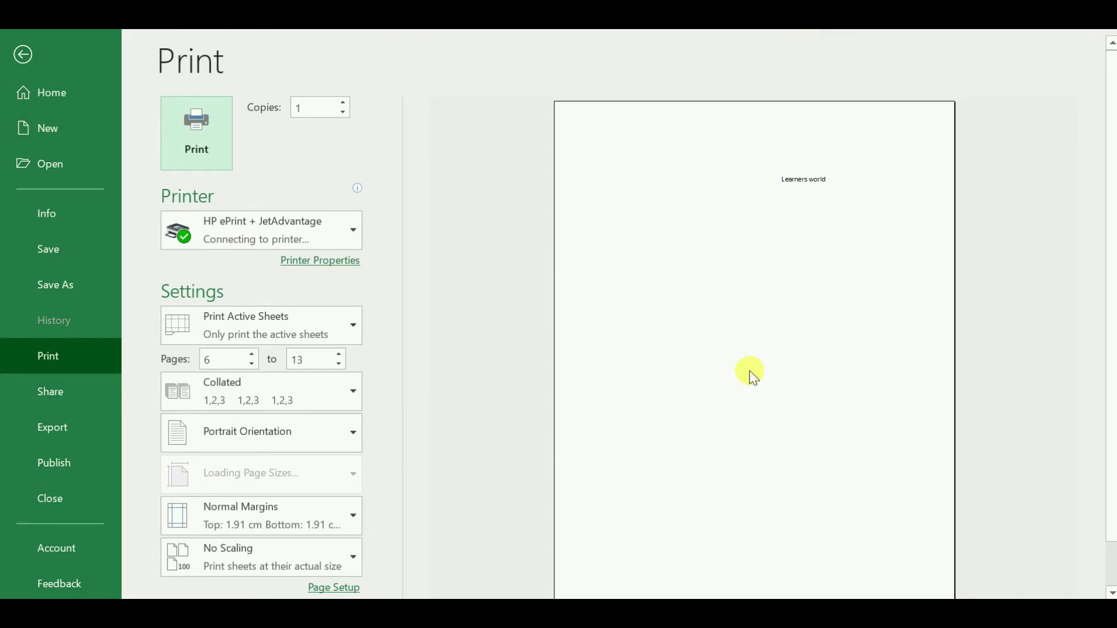
pyautogui.click(300, 335)
pyautogui.click(278, 380)
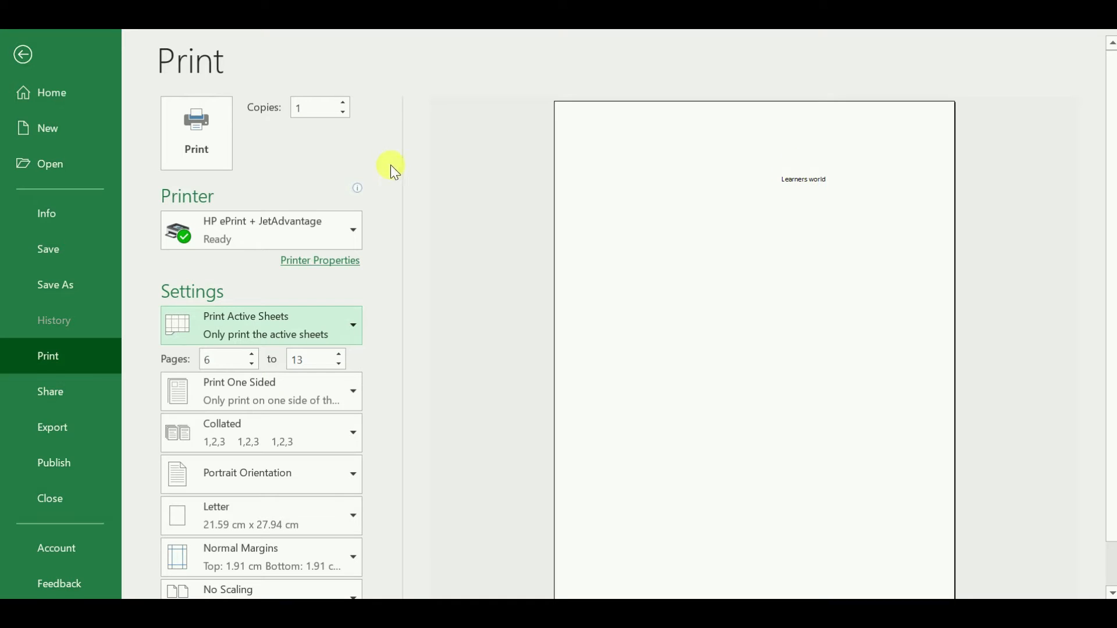
# Step: Check the available printers, set Sheet3's printout to Print Selection and return to the worksheet
pyautogui.click(328, 221)
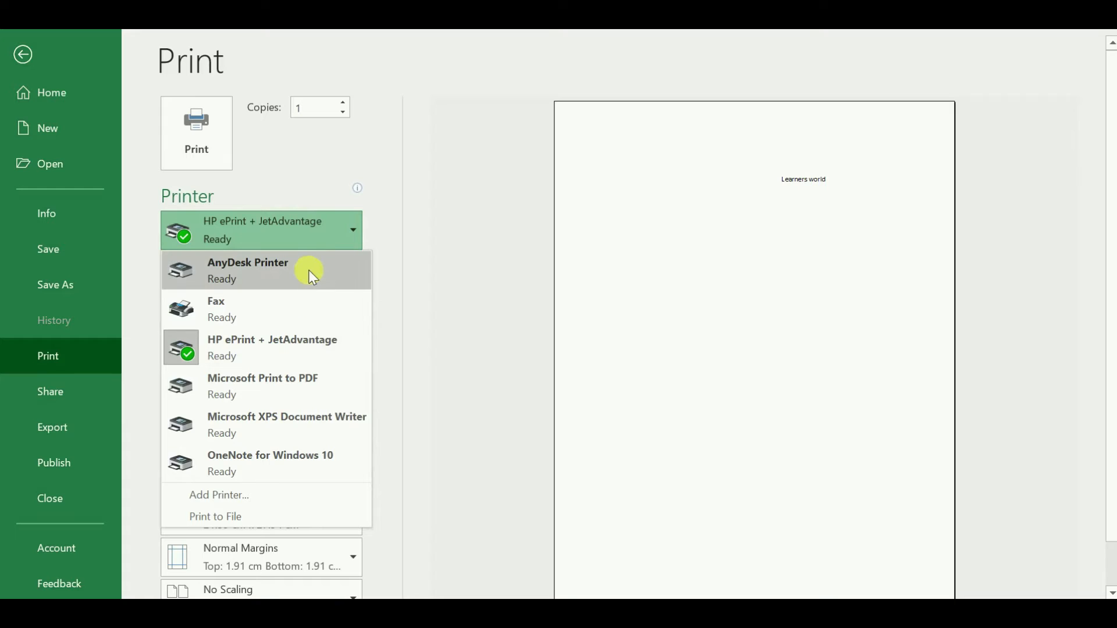
pyautogui.click(454, 260)
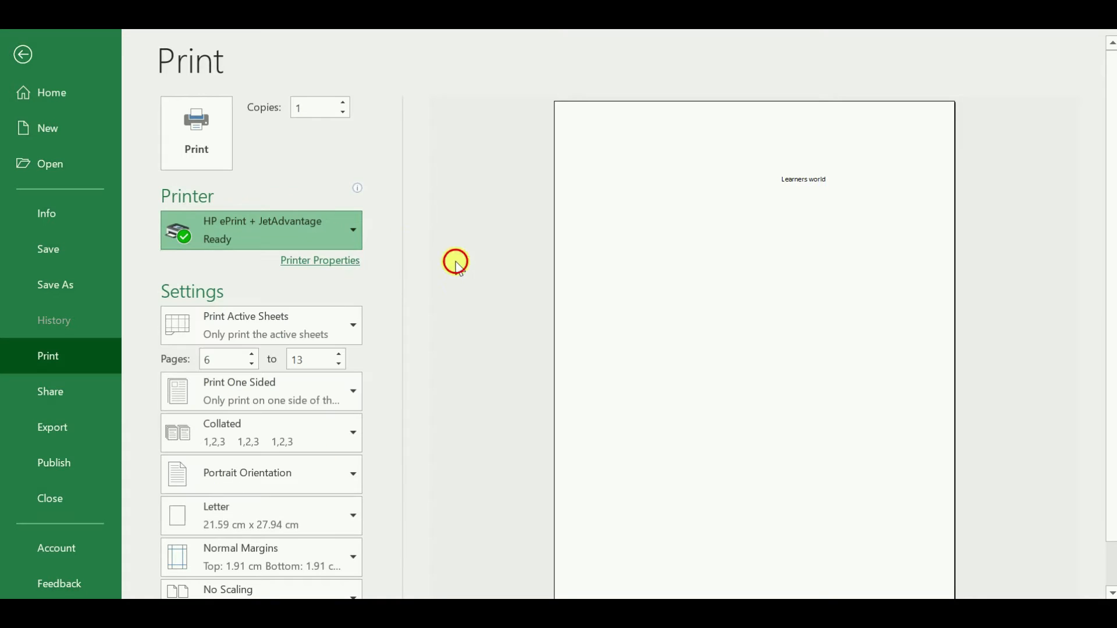
pyautogui.click(303, 319)
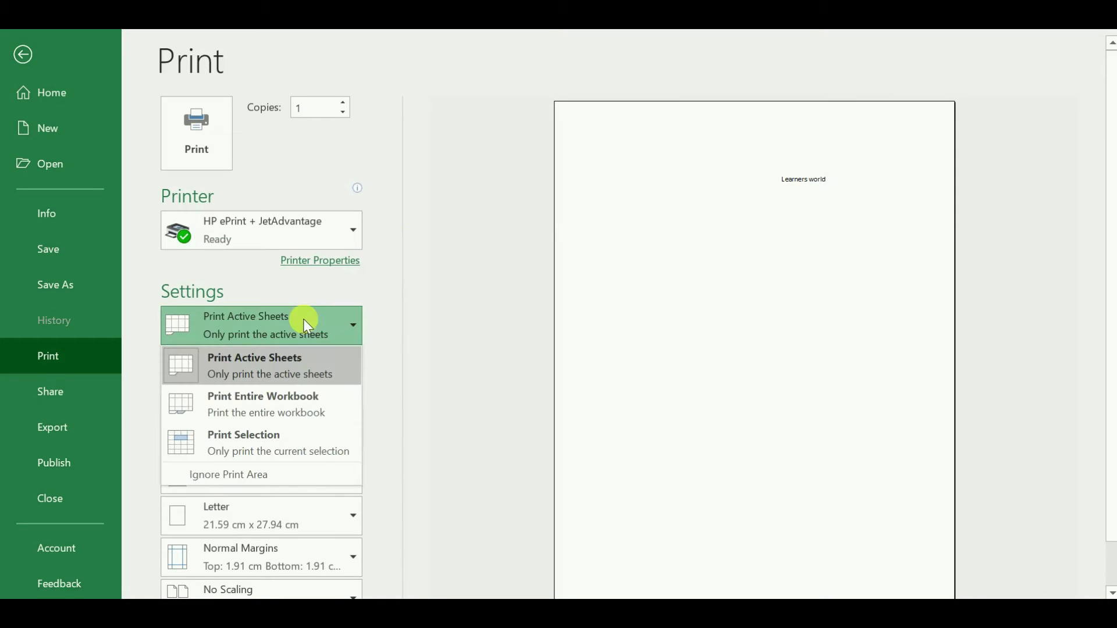
pyautogui.click(281, 437)
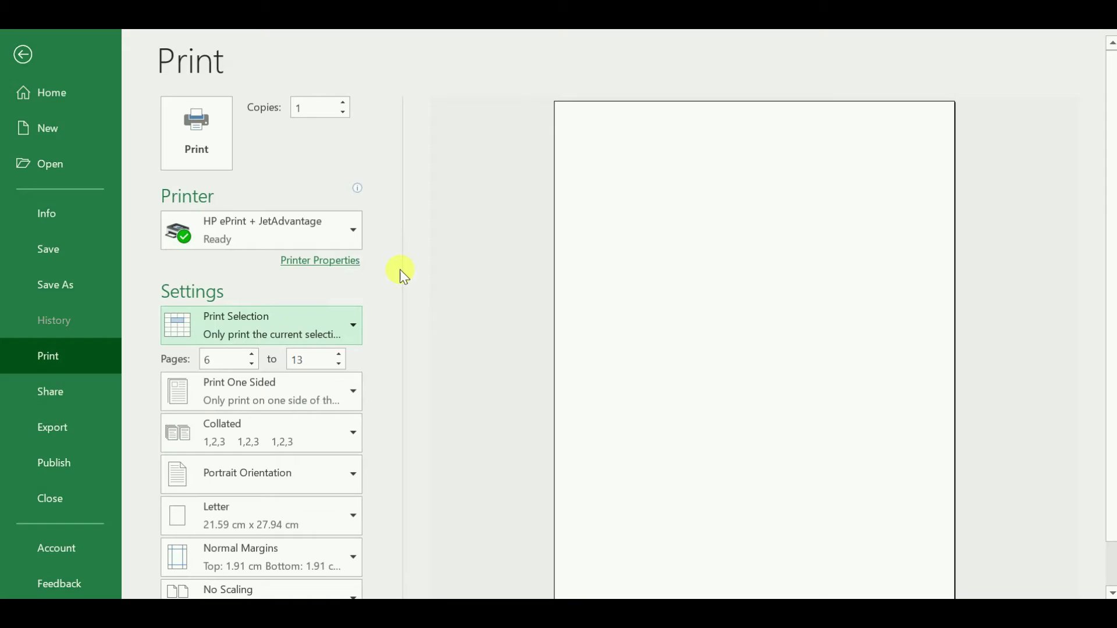
pyautogui.press('Escape')
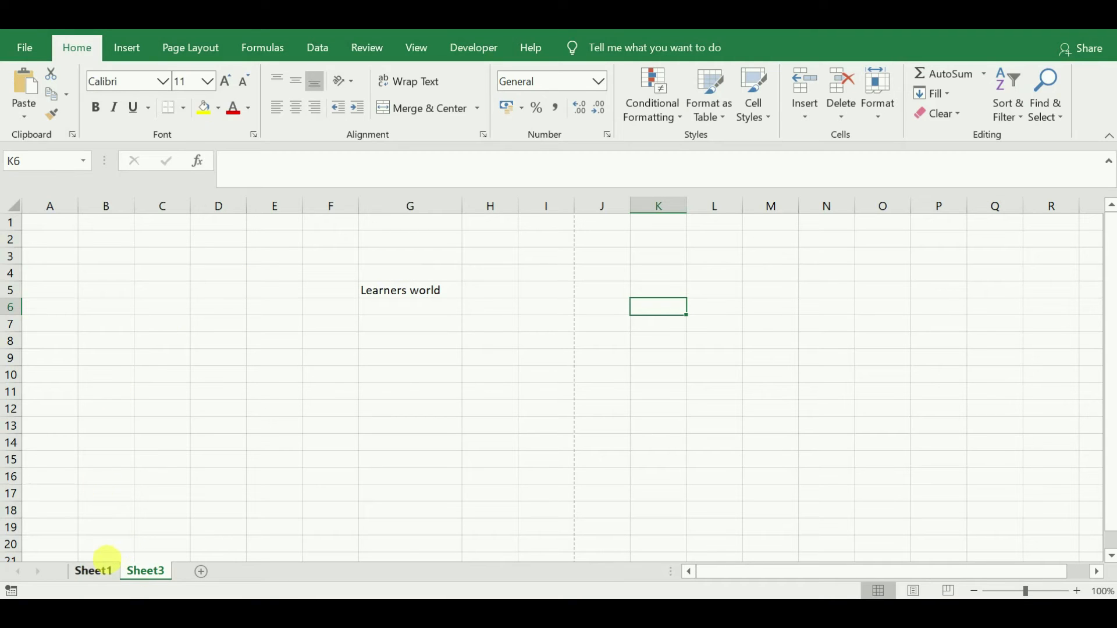
# Step: Select the range C2:G14 on Sheet1 and preview it for printing with Print Selection
pyautogui.click(110, 565)
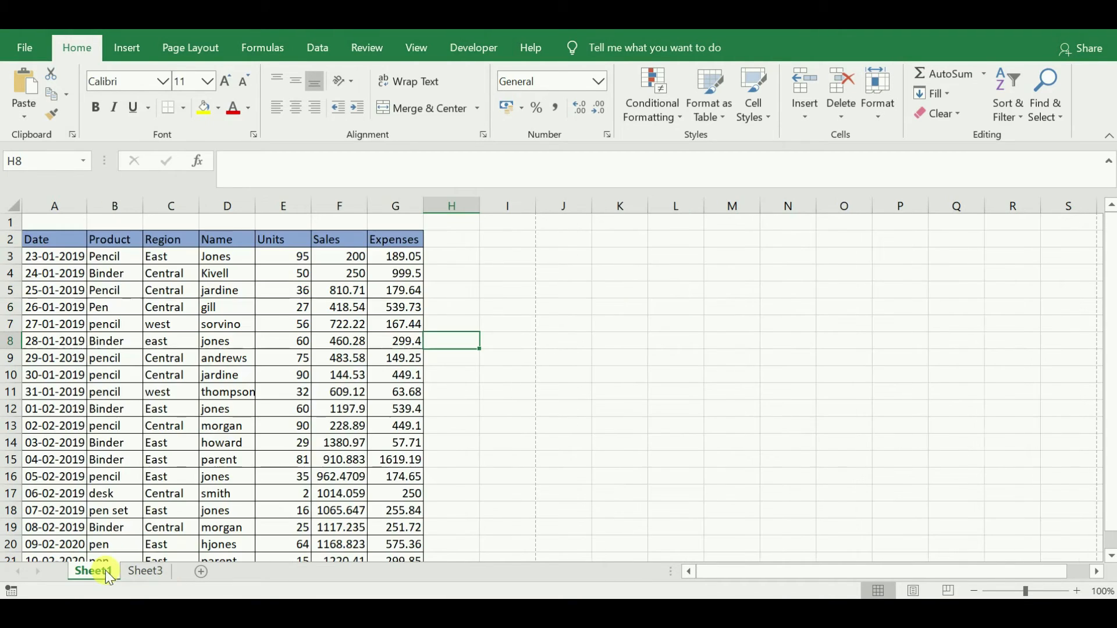
pyautogui.click(170, 245)
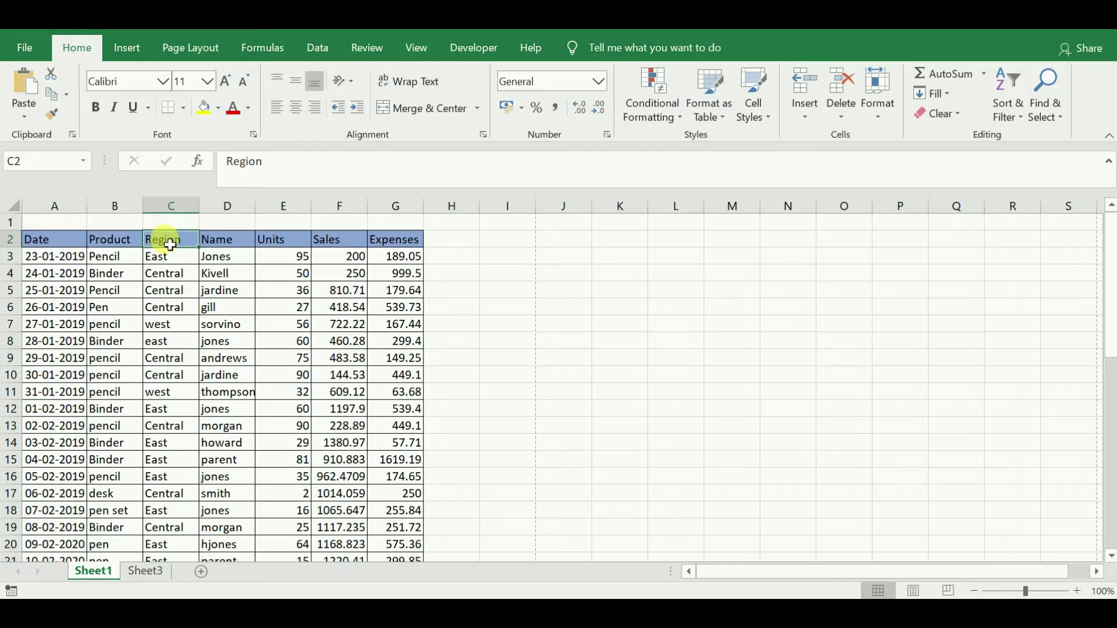
pyautogui.moveTo(170, 244); pyautogui.dragTo(395, 461)
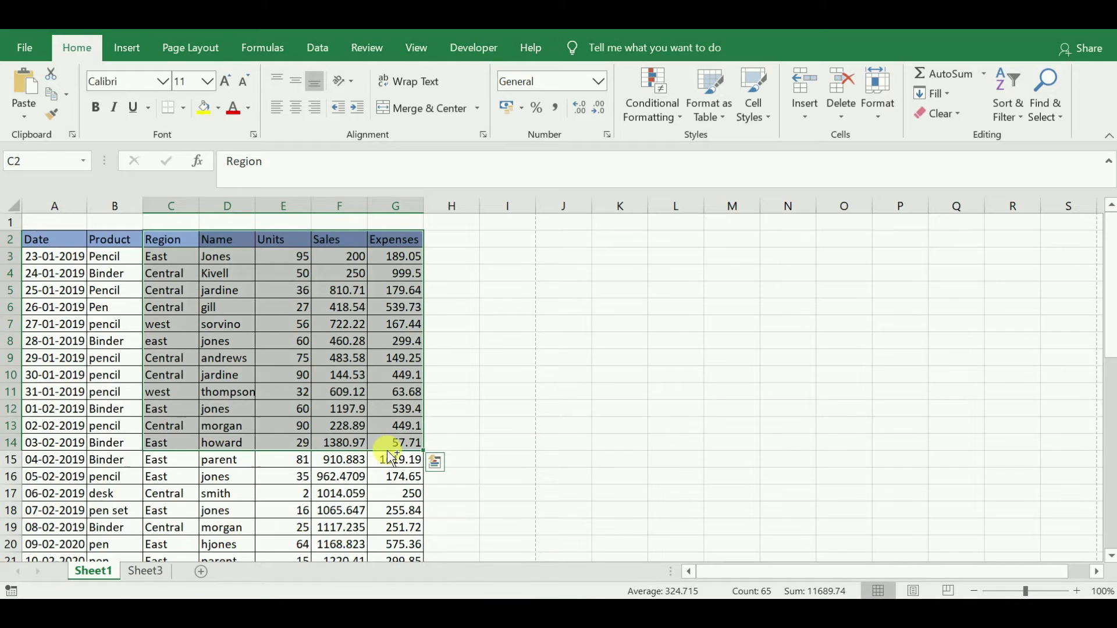
pyautogui.hotkey('ctrl', 'p')
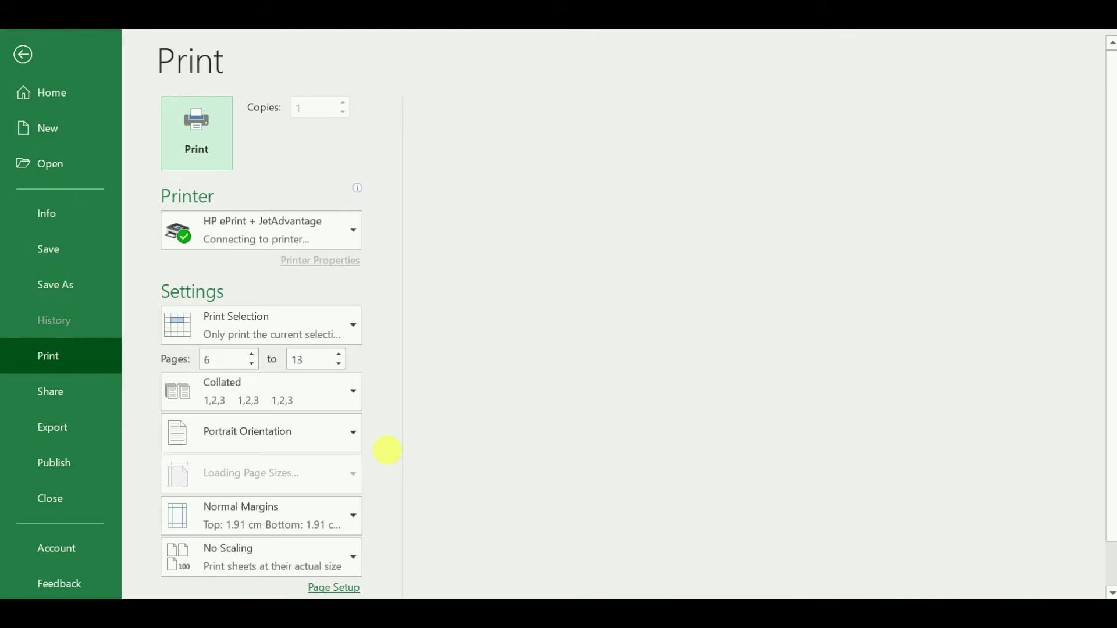
pyautogui.click(292, 331)
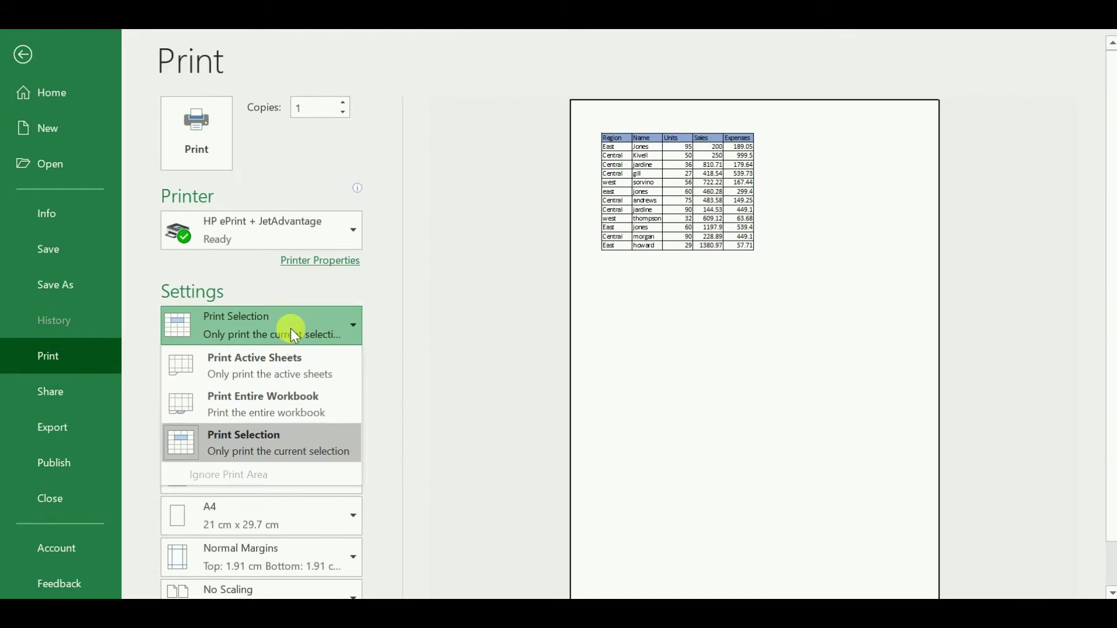
pyautogui.click(269, 449)
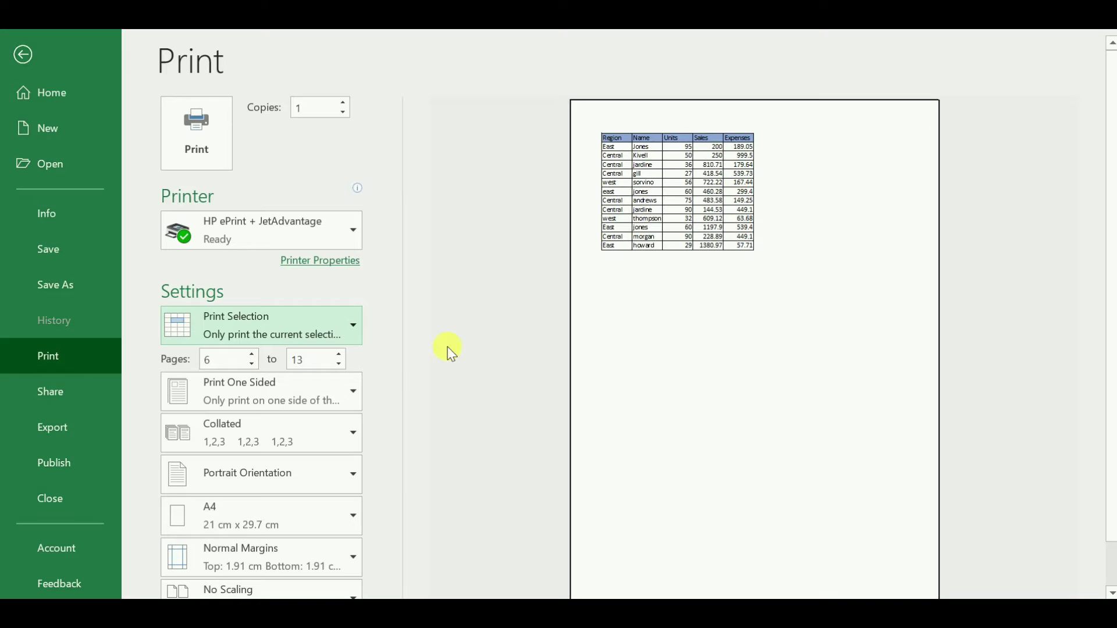
# Step: Review the scaling options for the printout and keep No Scaling
pyautogui.scroll(-2, 449, 349)
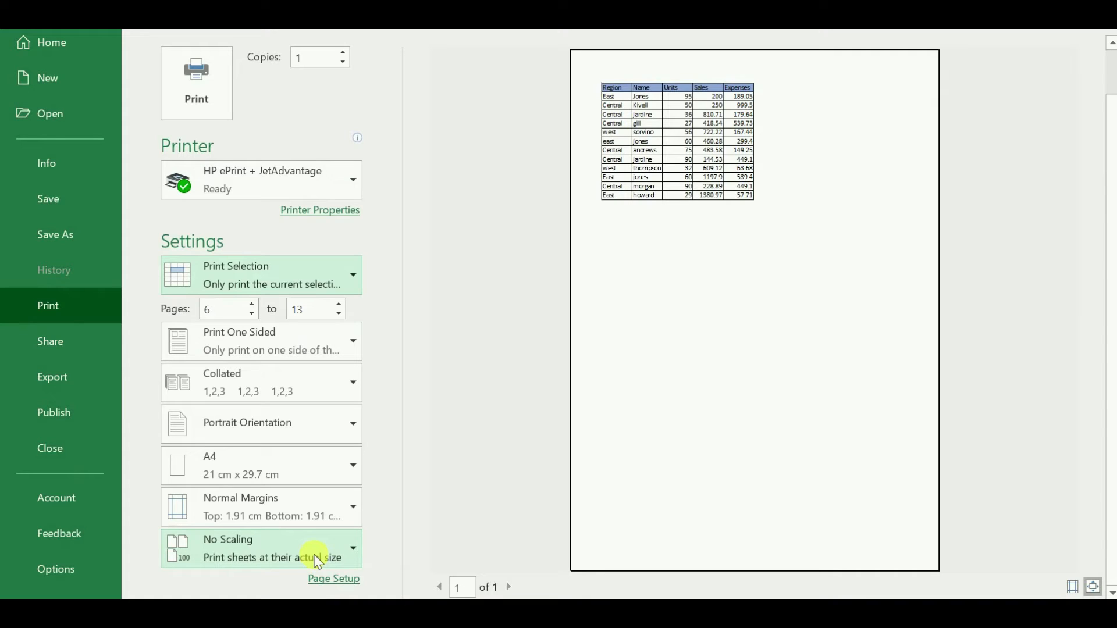
pyautogui.click(314, 548)
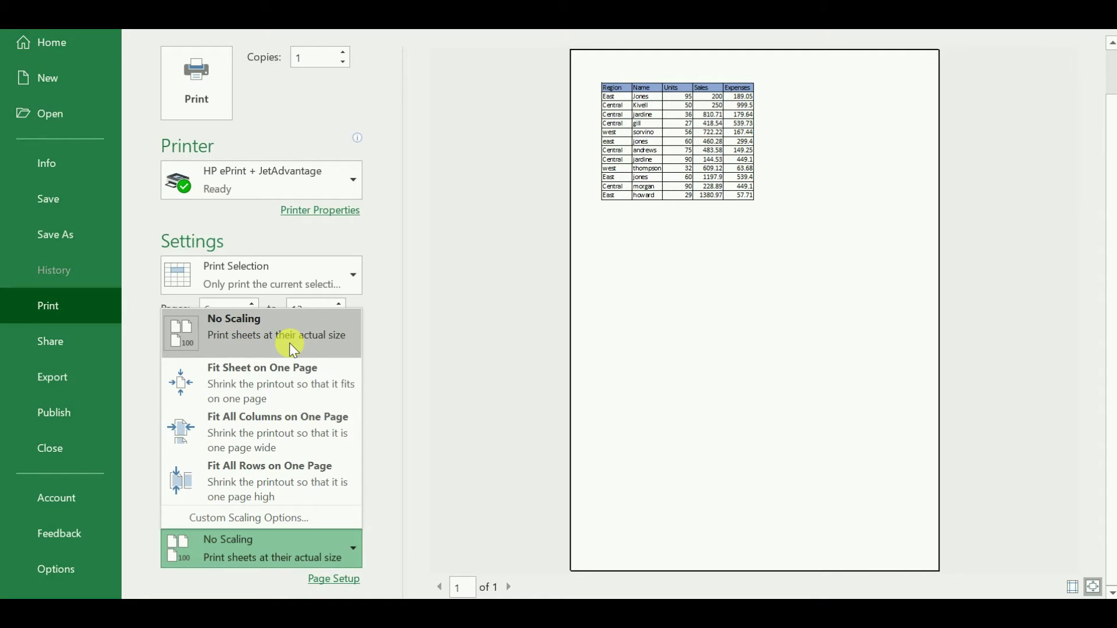
pyautogui.click(246, 322)
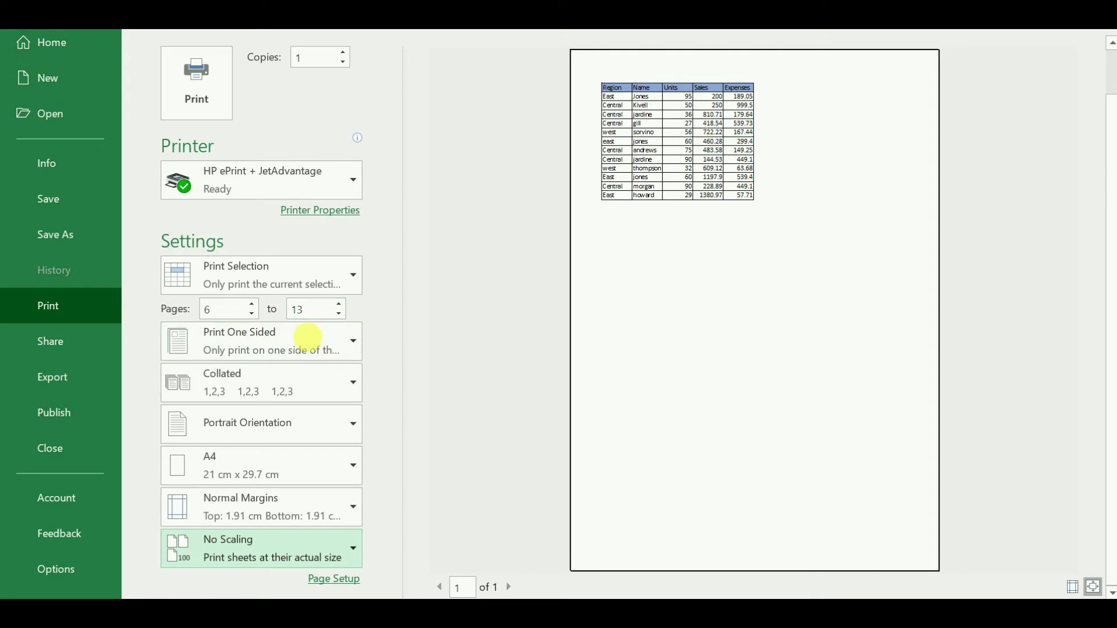
# Step: Change the Sheet1 printout from the selection to Print Active Sheets
pyautogui.click(356, 270)
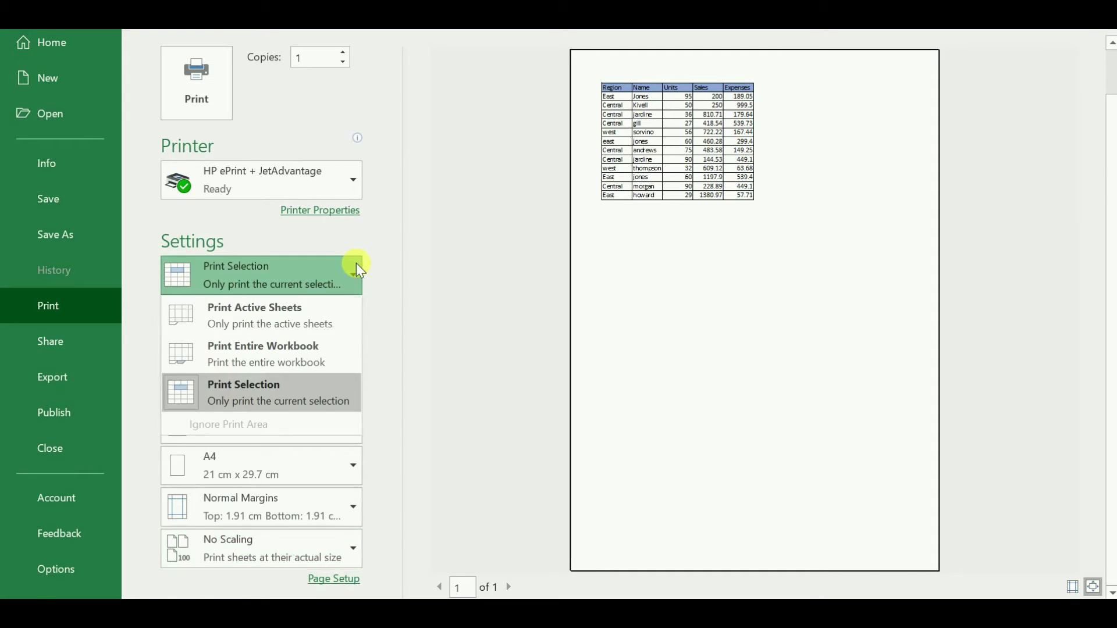
pyautogui.click(283, 323)
pyautogui.click(566, 250)
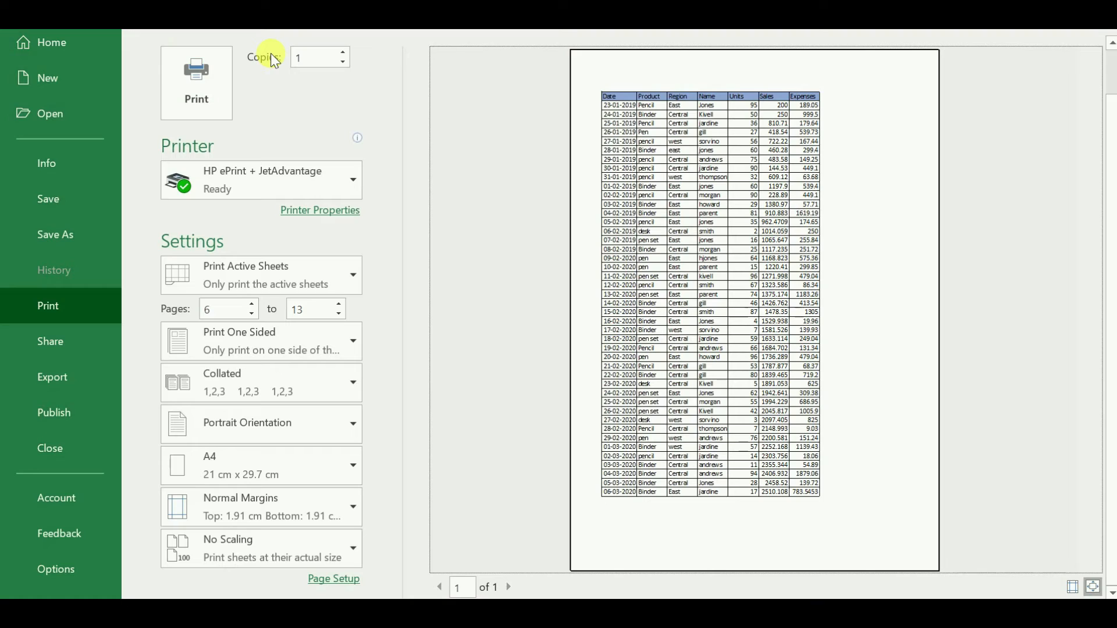
# Step: Try raising the number of copies to 4 and bring it back to 1
pyautogui.doubleClick(344, 51)
pyautogui.click(345, 51)
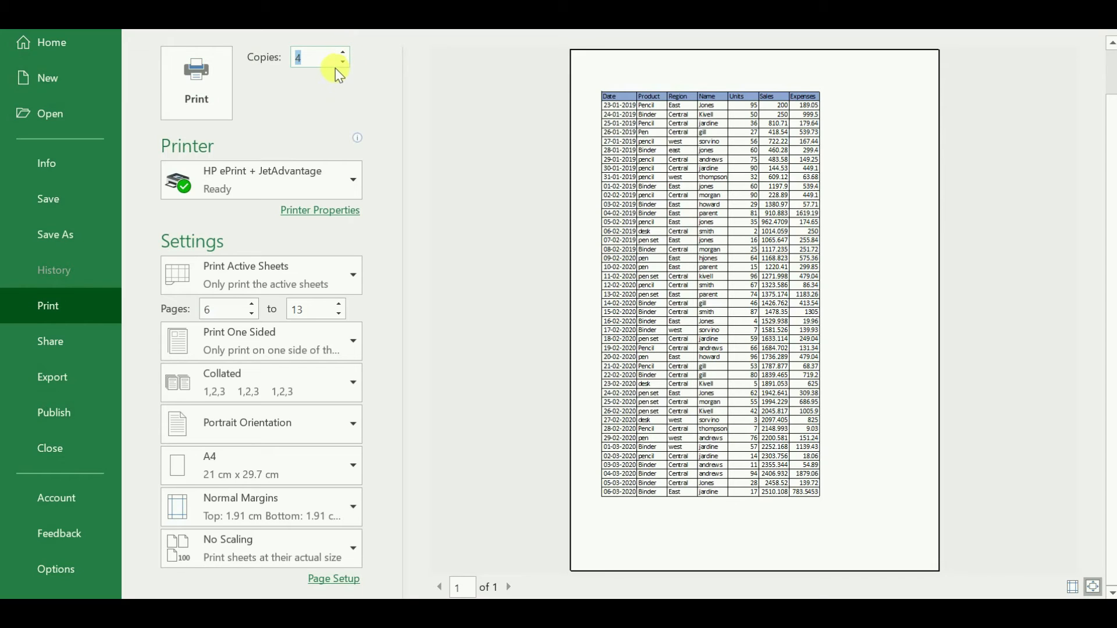
pyautogui.doubleClick(344, 60)
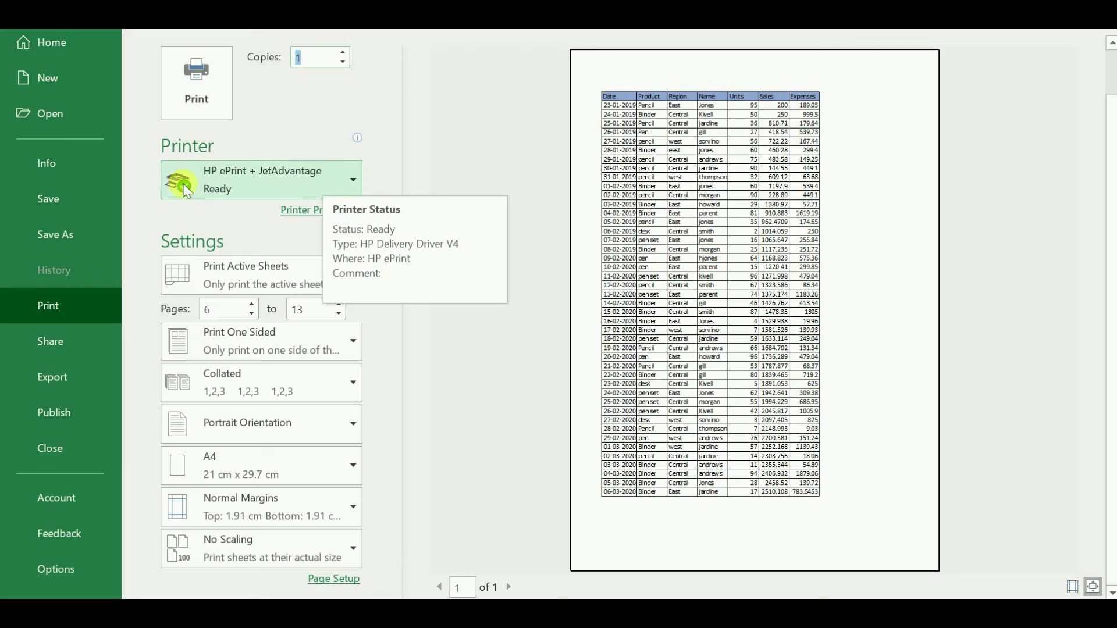
# Step: Review the list of available printers, keep HP ePrint + JetAdvantage and leave the print settings
pyautogui.click(315, 194)
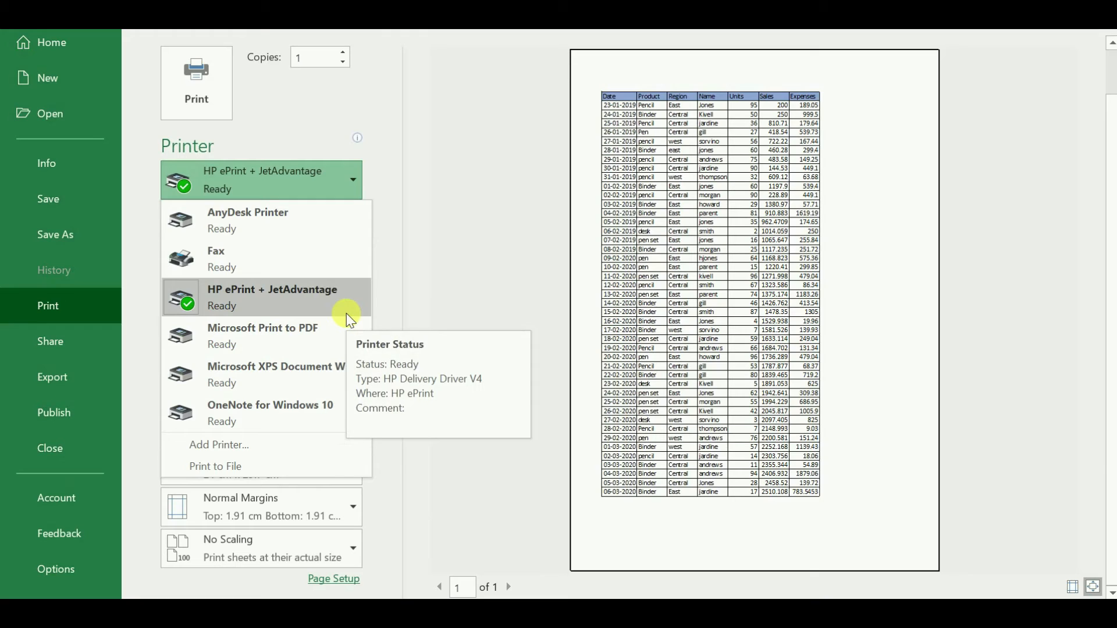
pyautogui.click(491, 229)
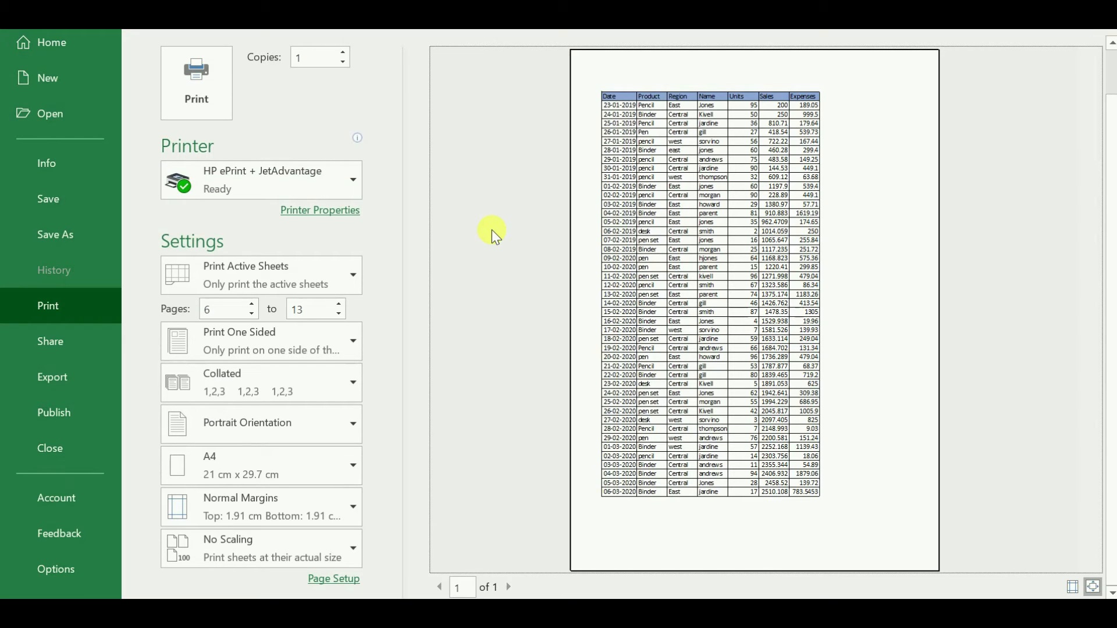
pyautogui.press('Escape')
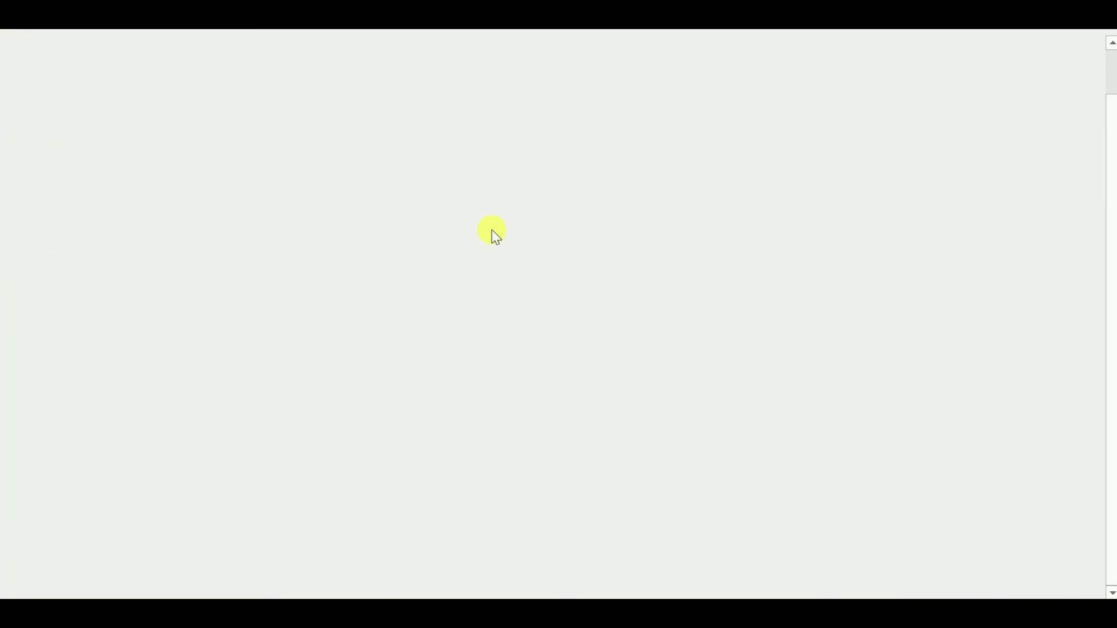
# Step: Set the footer margin to 4 in the custom page margins for Sheet1
pyautogui.click(502, 258)
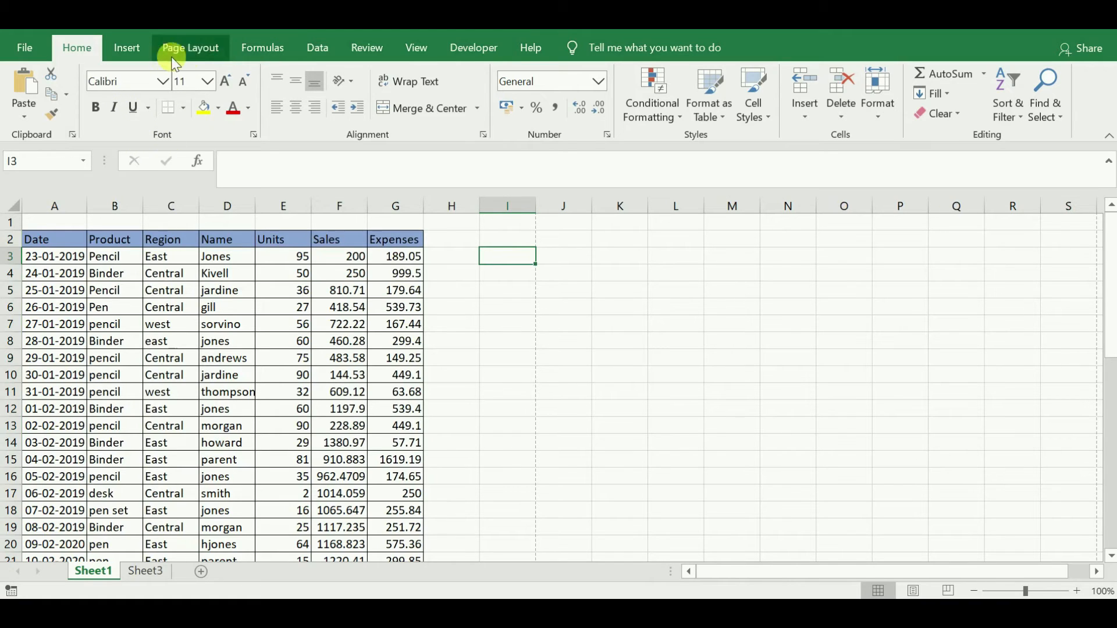
pyautogui.click(190, 59)
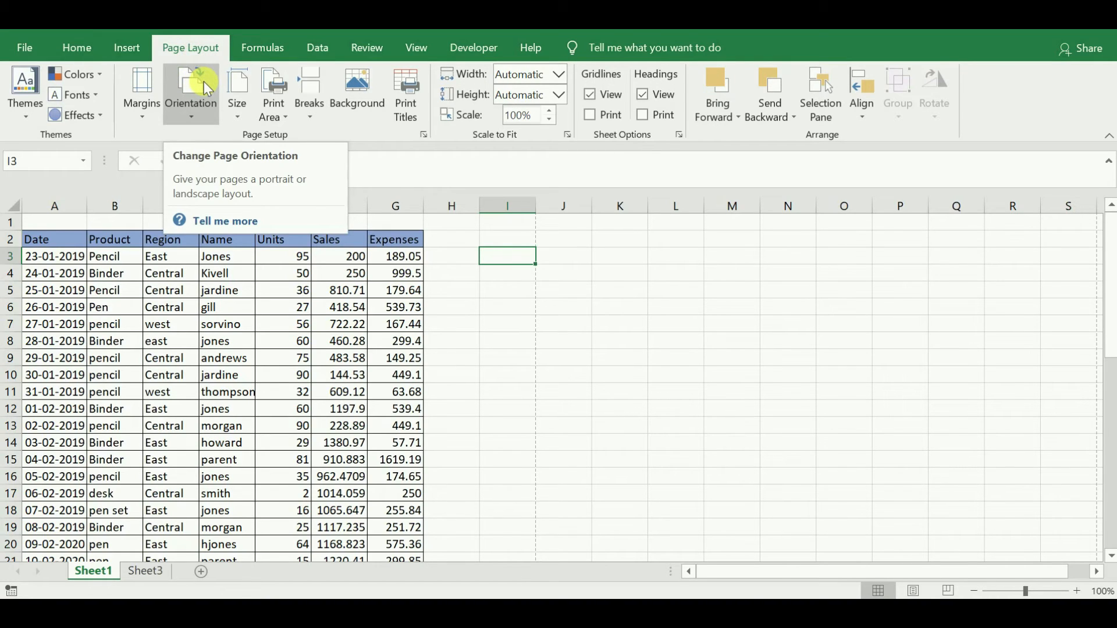
pyautogui.click(148, 105)
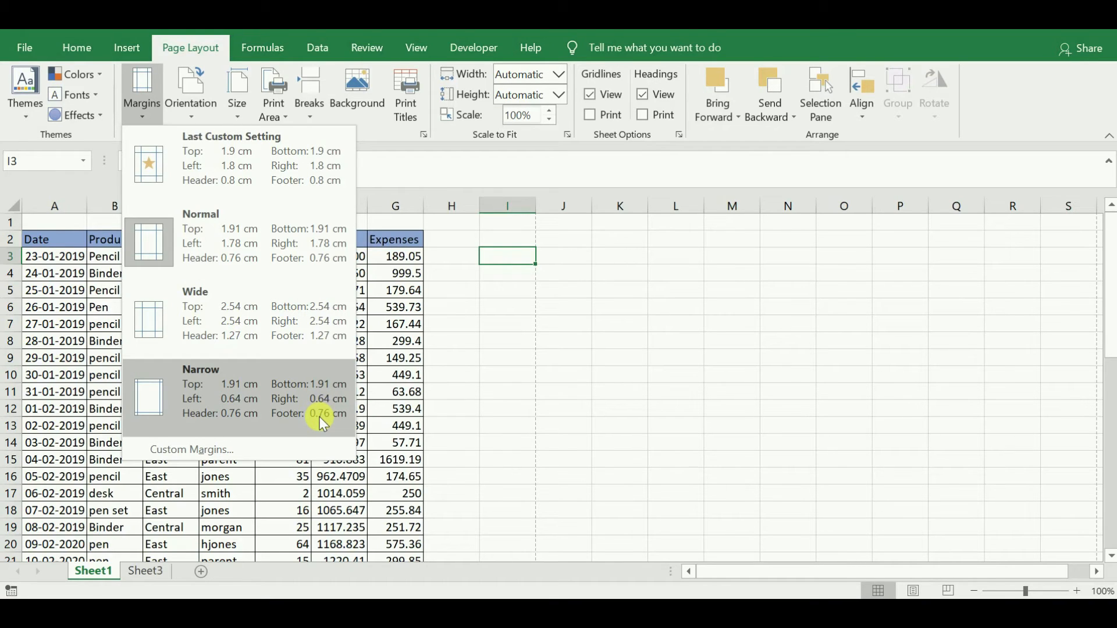
pyautogui.click(263, 445)
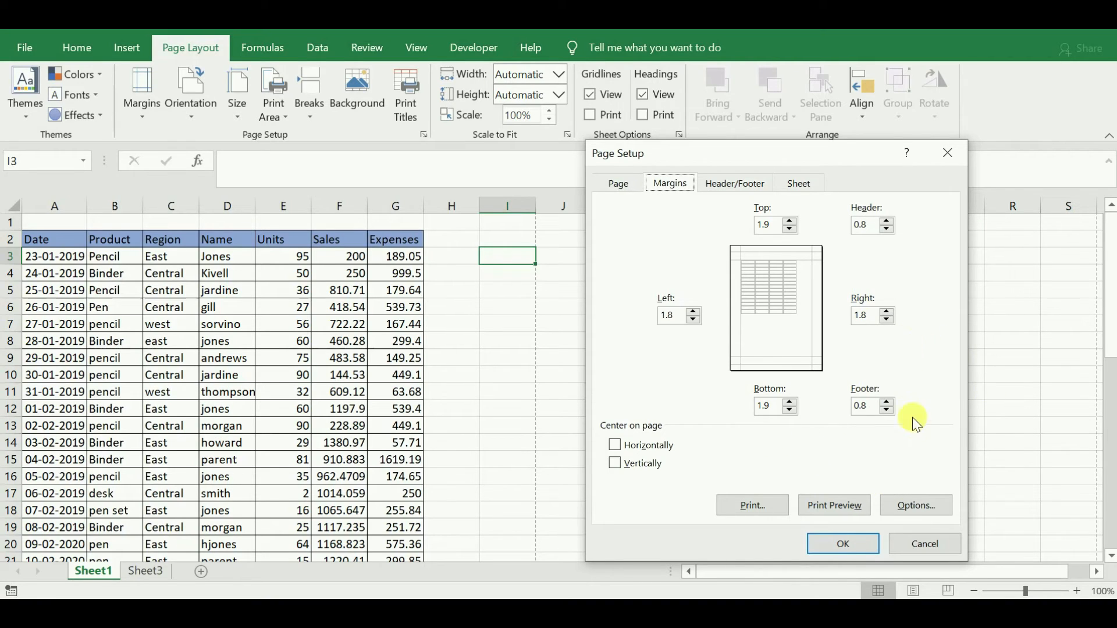
pyautogui.click(888, 410)
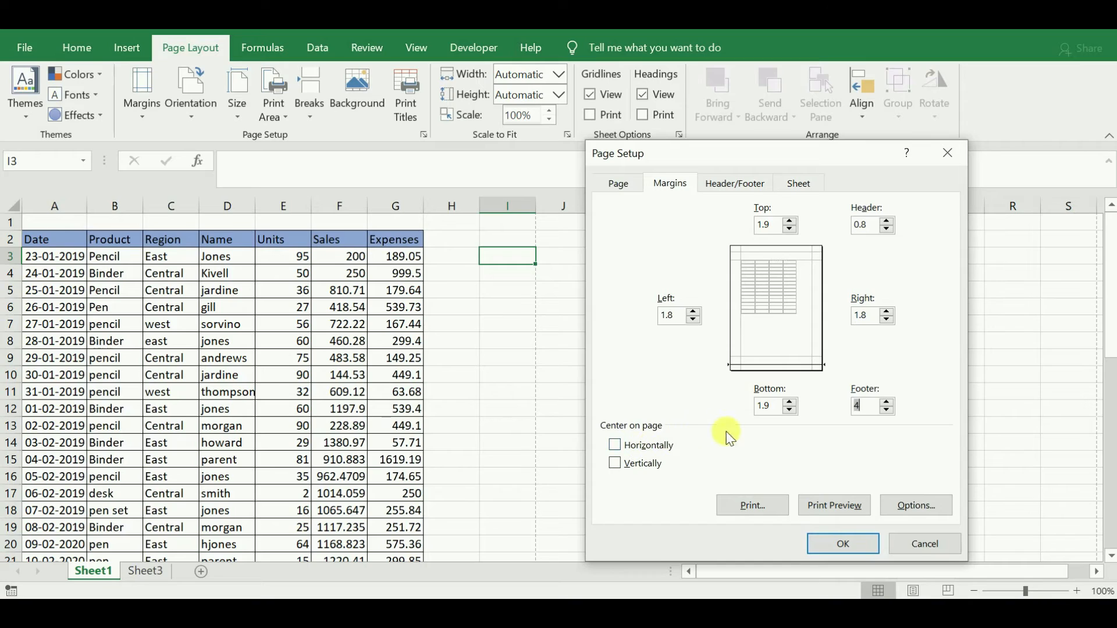
# Step: Center the printout on the page both horizontally and vertically, and check the result in the print preview
pyautogui.click(615, 448)
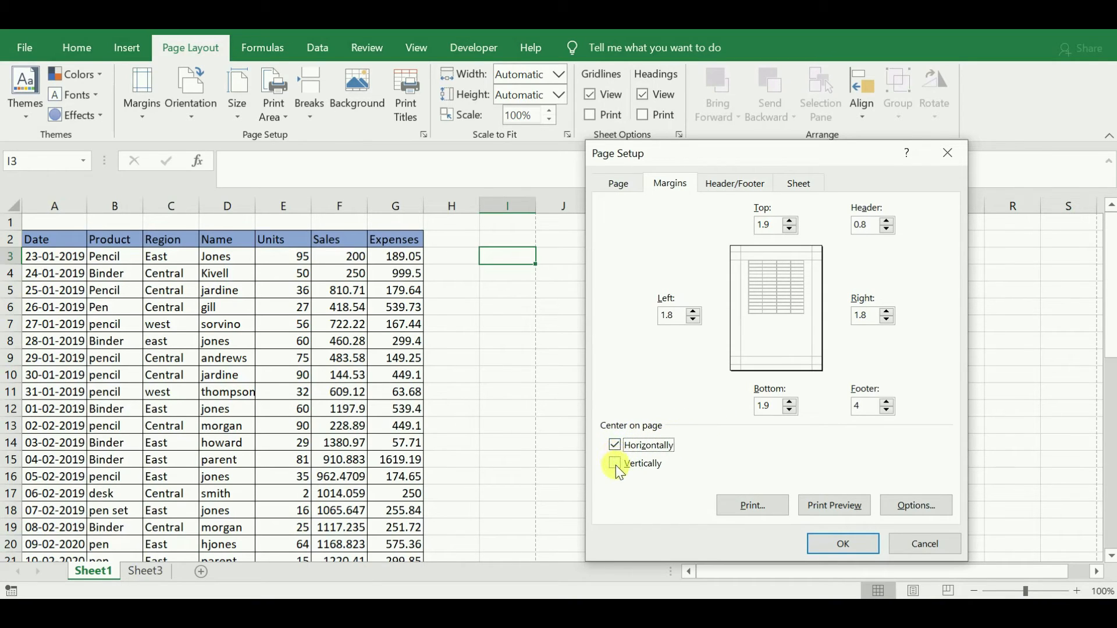
pyautogui.click(615, 466)
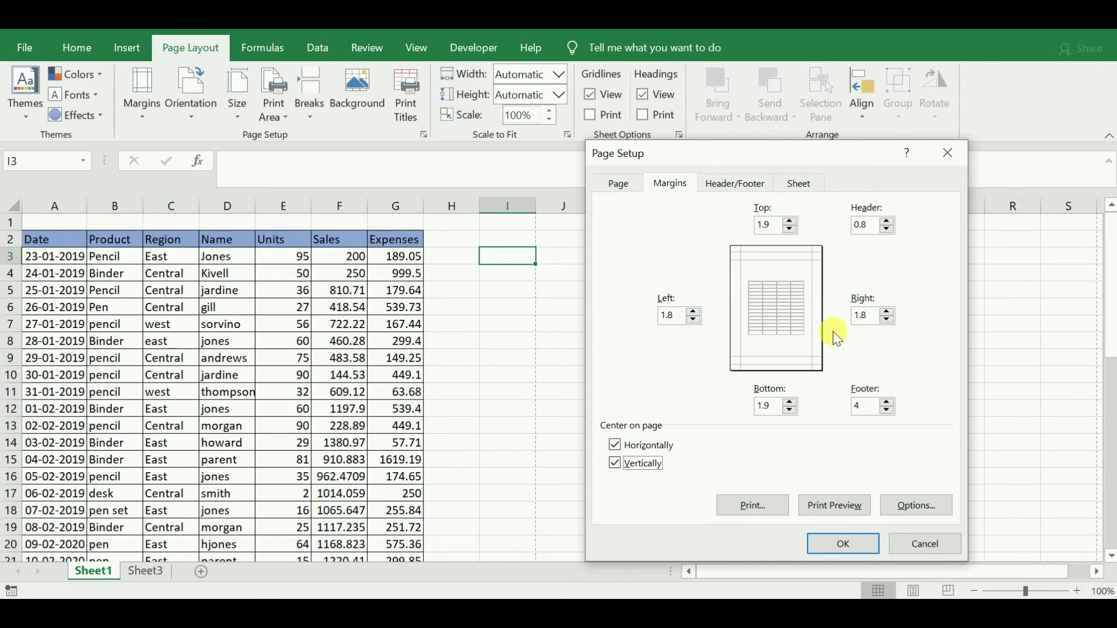
pyautogui.click(825, 545)
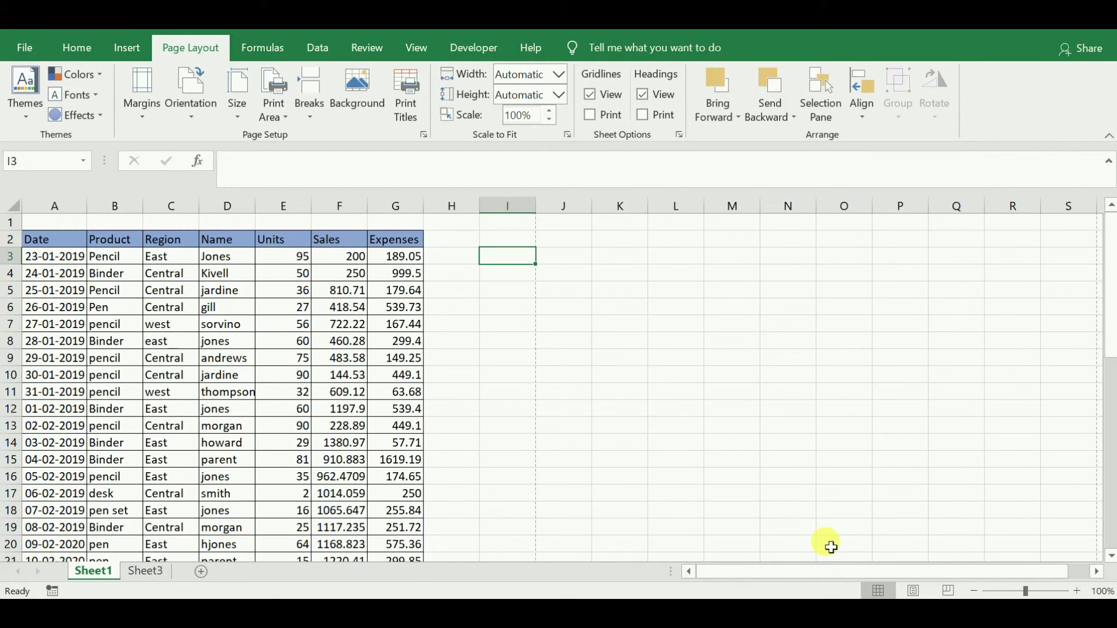
pyautogui.hotkey('ctrl', 'p')
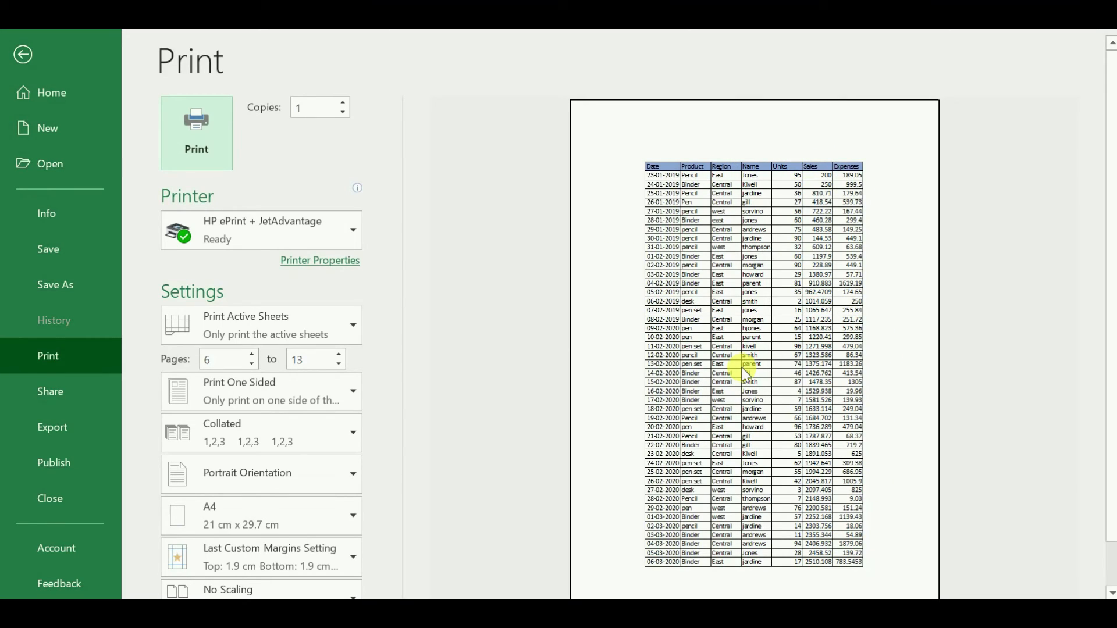
pyautogui.press('Escape')
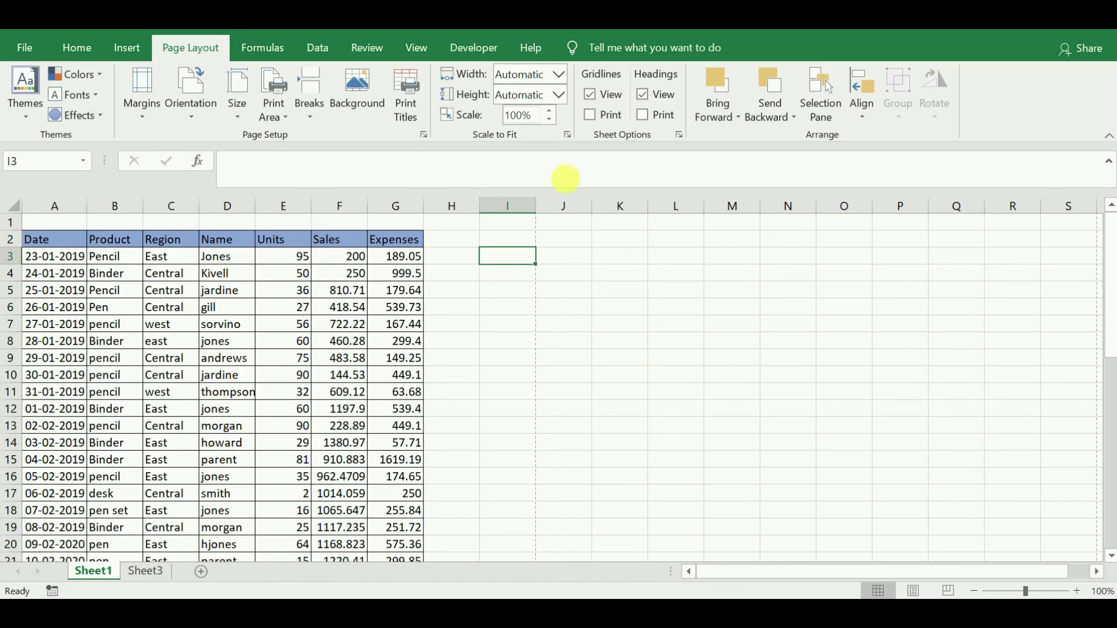
# Step: Review the available page orientations, paper sizes and page break options without changing any of them
pyautogui.click(207, 97)
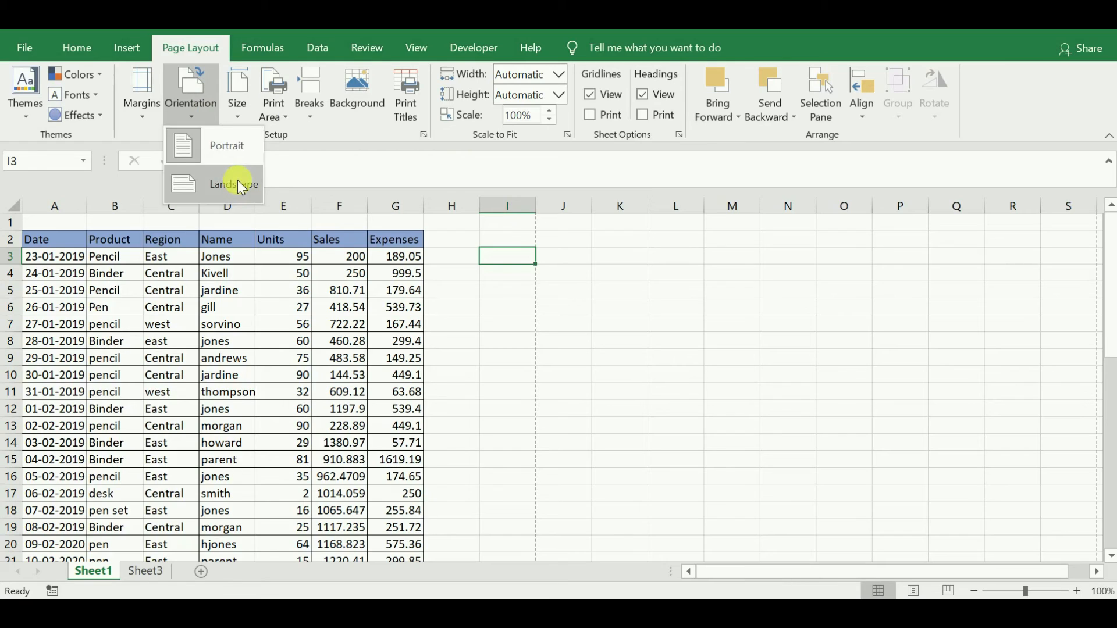
pyautogui.click(238, 108)
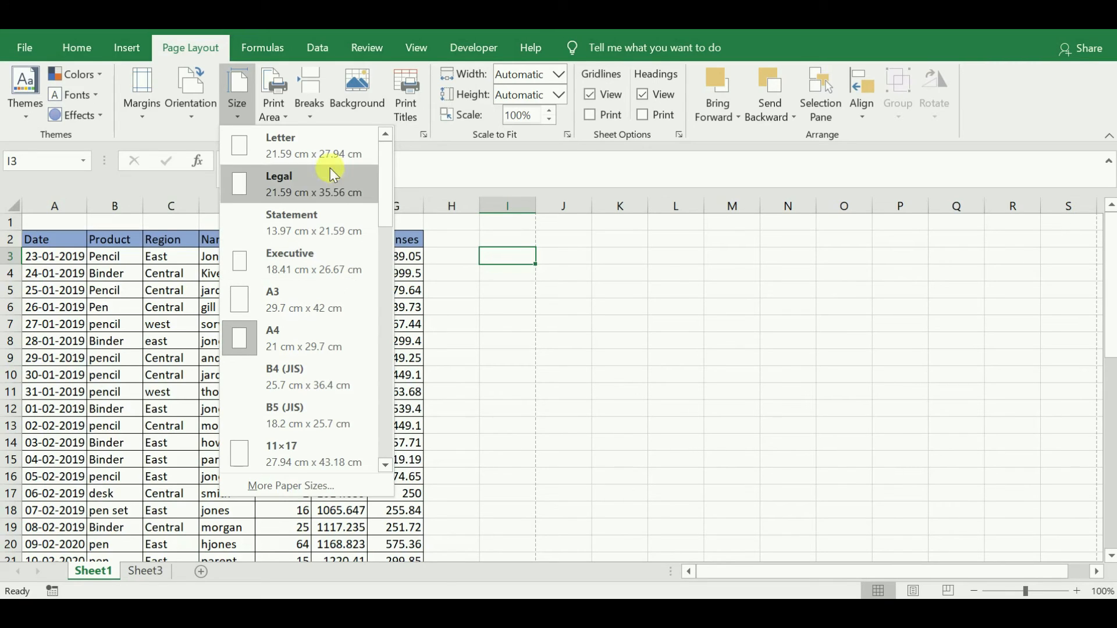
pyautogui.click(310, 93)
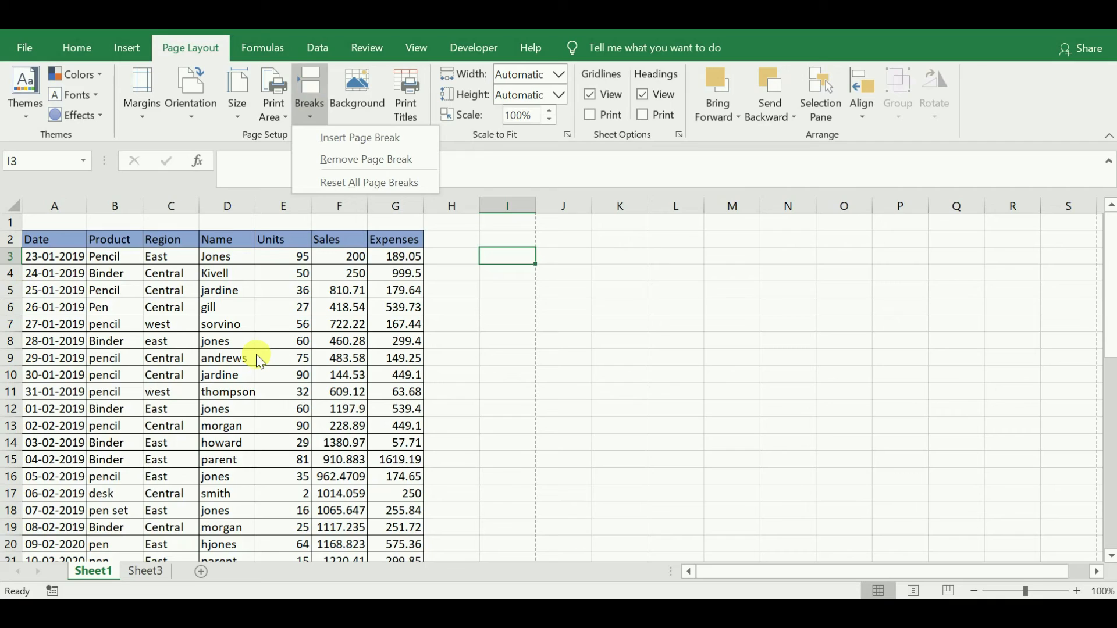
# Step: Insert a page break at cell A11 so a new printed page starts with row 11
pyautogui.click(56, 398)
pyautogui.click(56, 398)
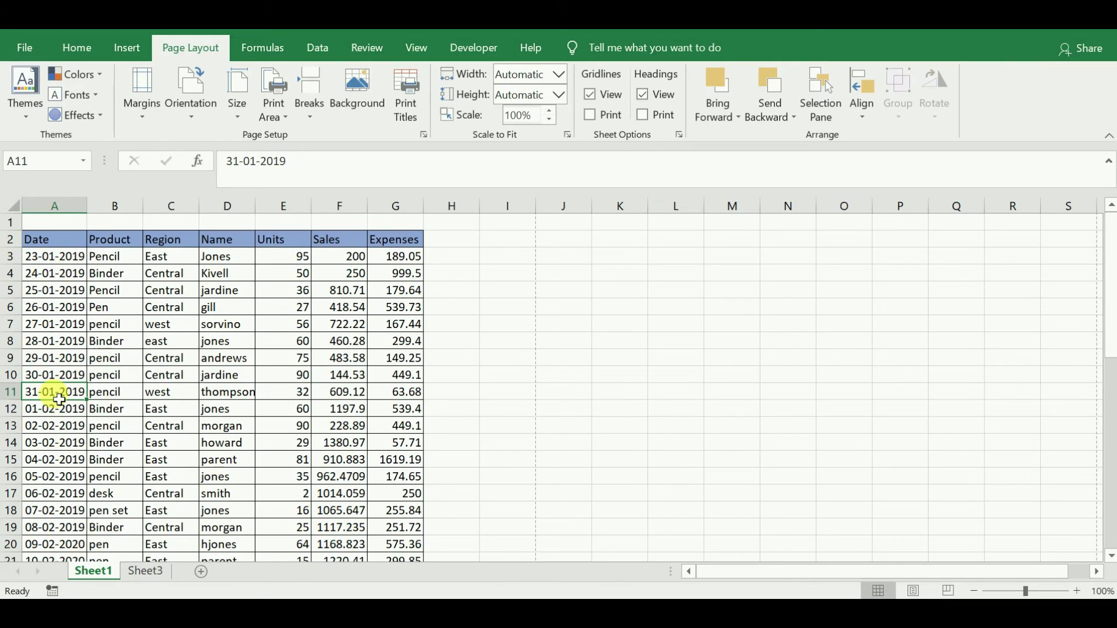
pyautogui.click(307, 111)
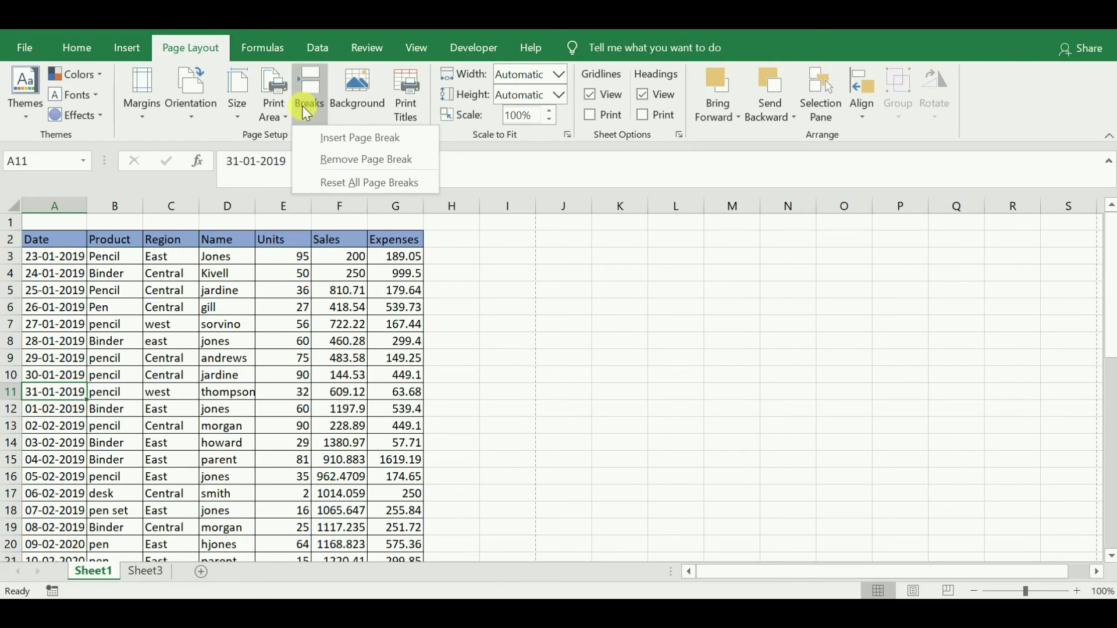
pyautogui.click(330, 139)
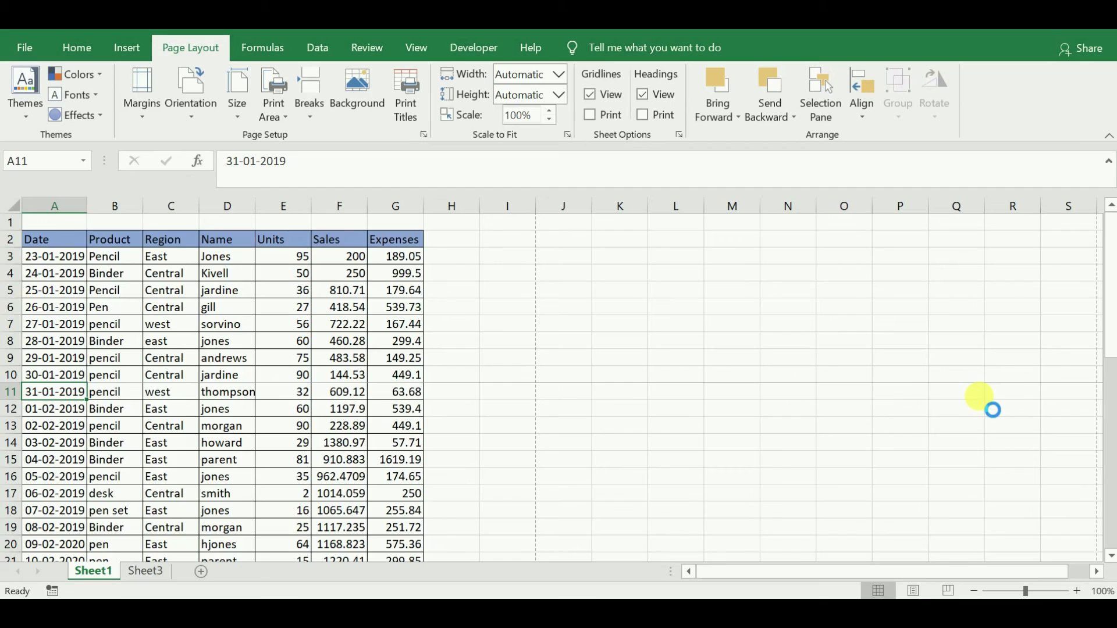
# Step: Check both pages of the split printout in the print preview, and look over the page break removal options
pyautogui.hotkey('ctrl', 'p')
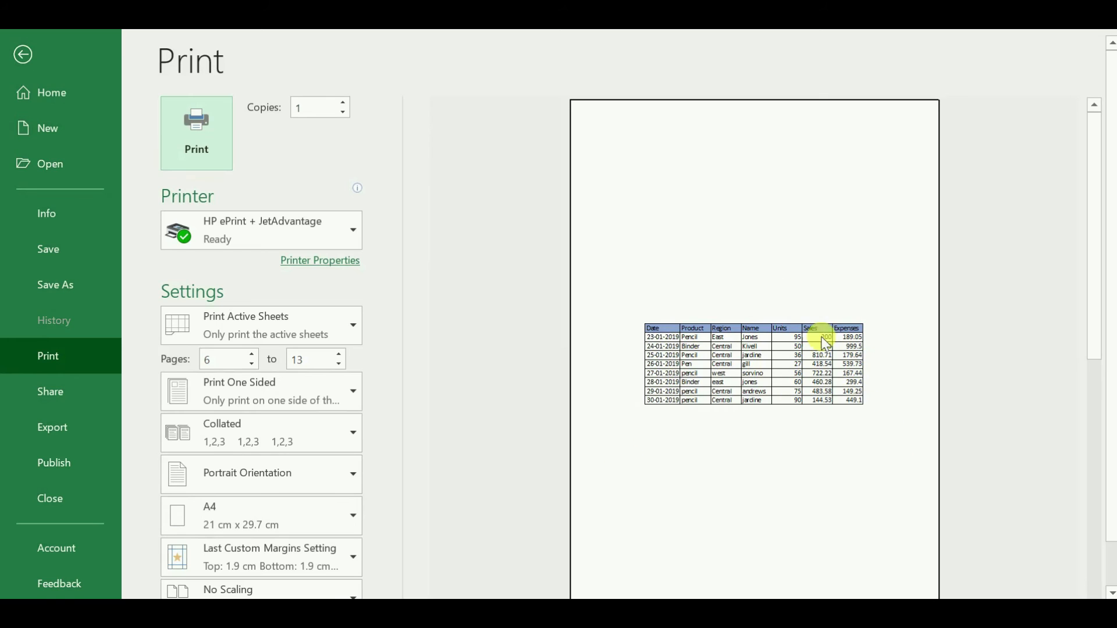
pyautogui.scroll(-1, 766, 366)
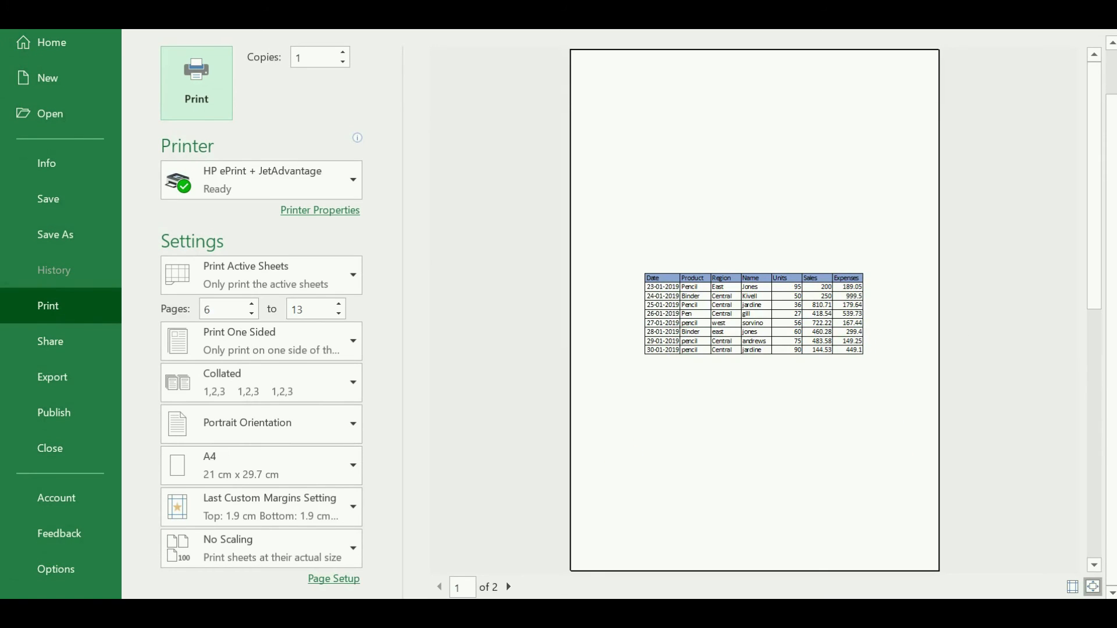
pyautogui.click(509, 587)
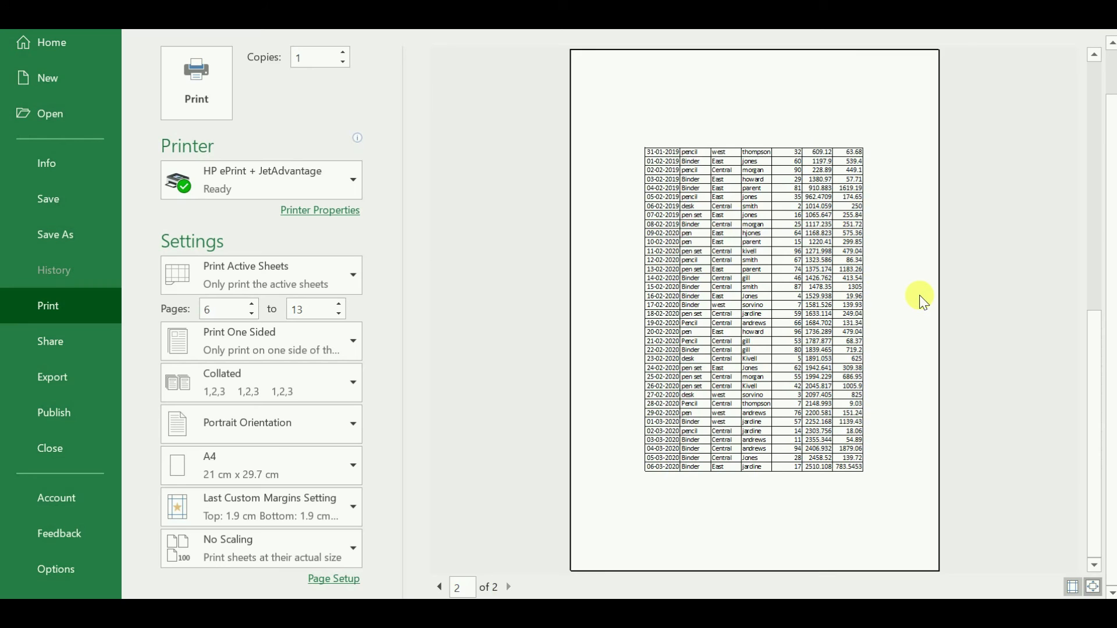
pyautogui.press('Escape')
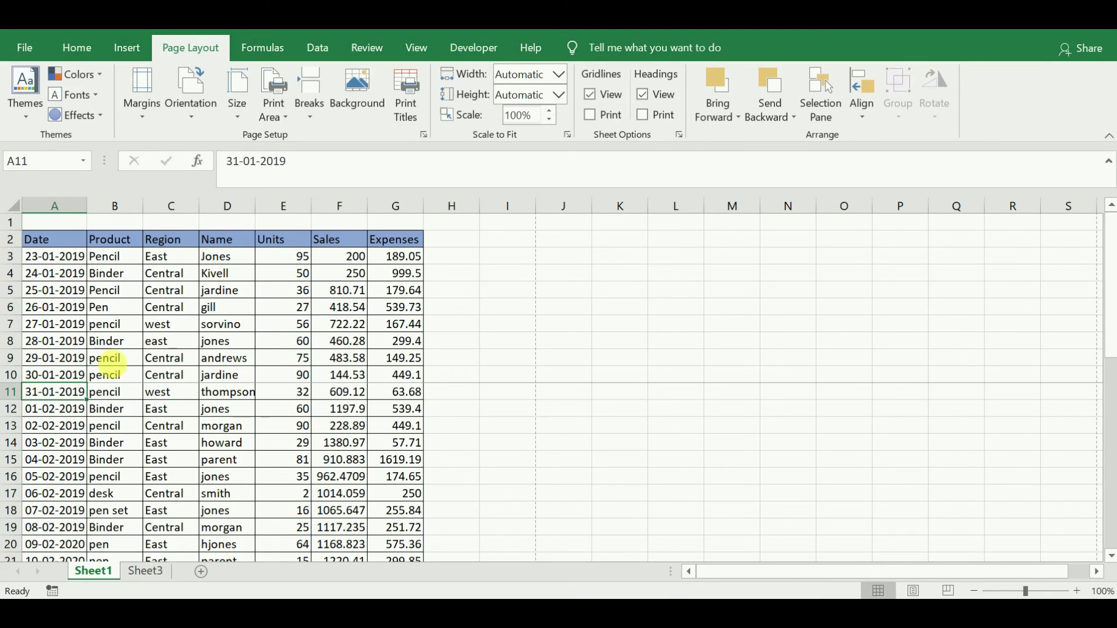
pyautogui.click(309, 121)
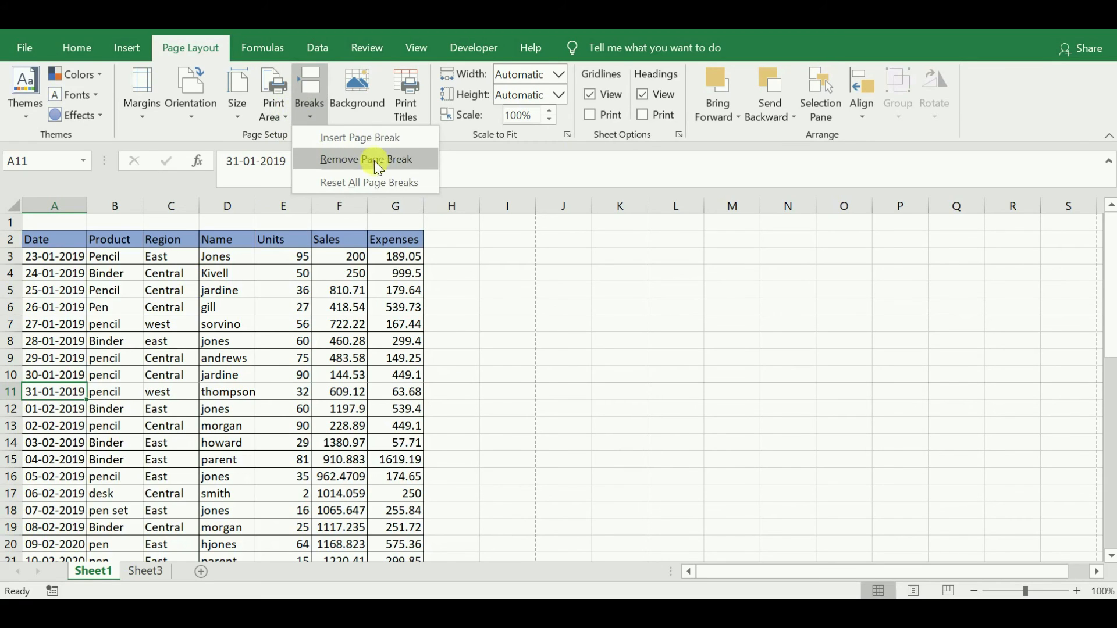
pyautogui.click(477, 299)
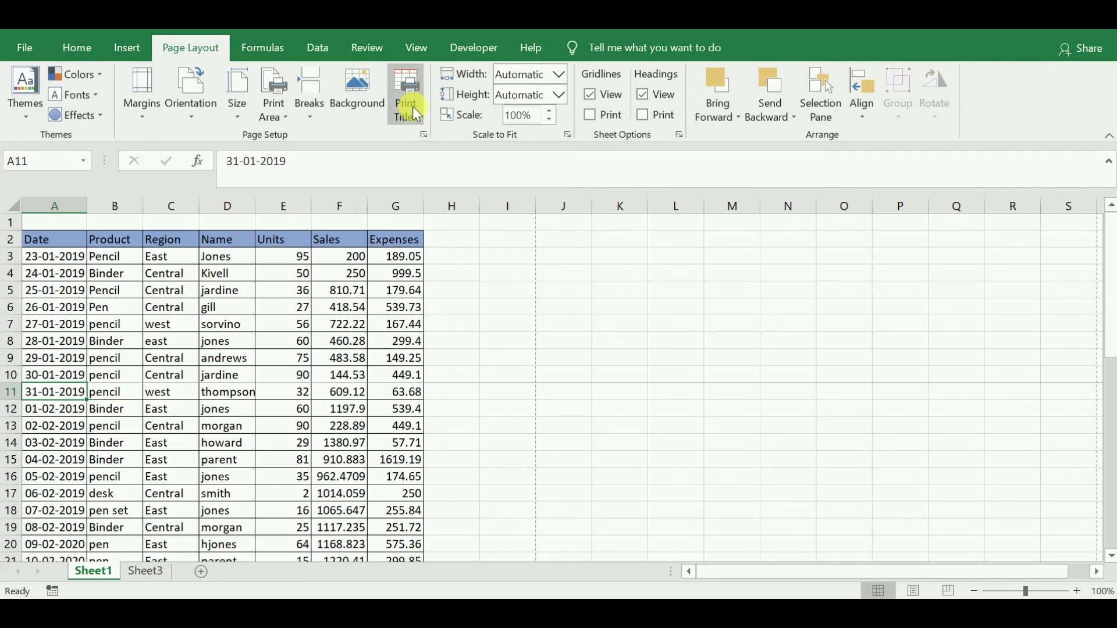
# Step: Inspect the second page of the print preview for the column headings and return to the sheet
pyautogui.hotkey('ctrl', 'p')
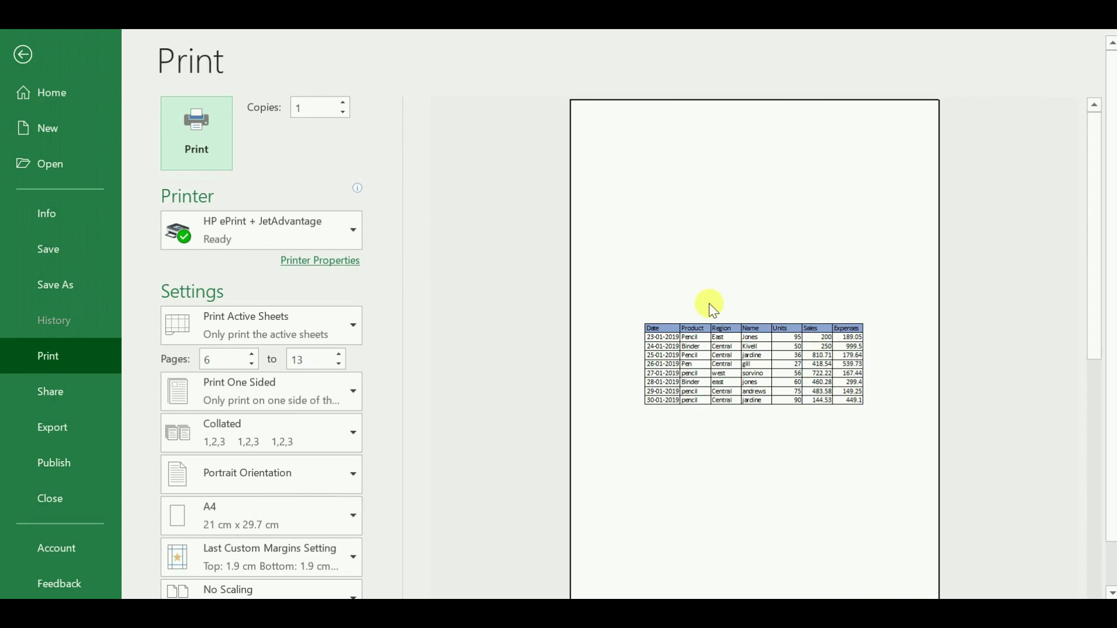
pyautogui.scroll(-1, 829, 342)
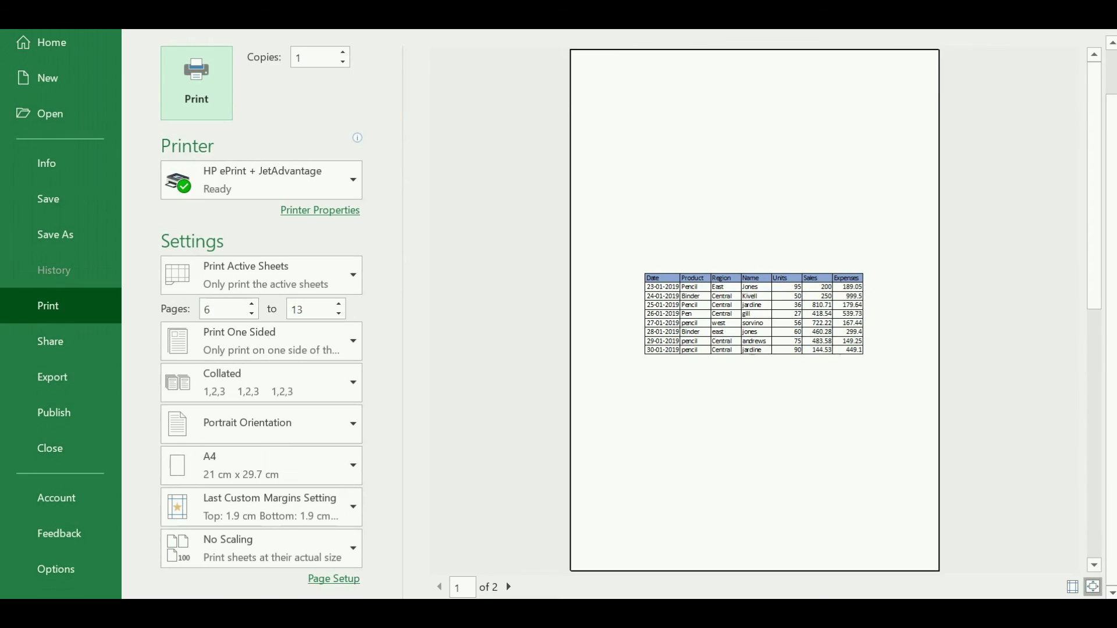
pyautogui.click(507, 586)
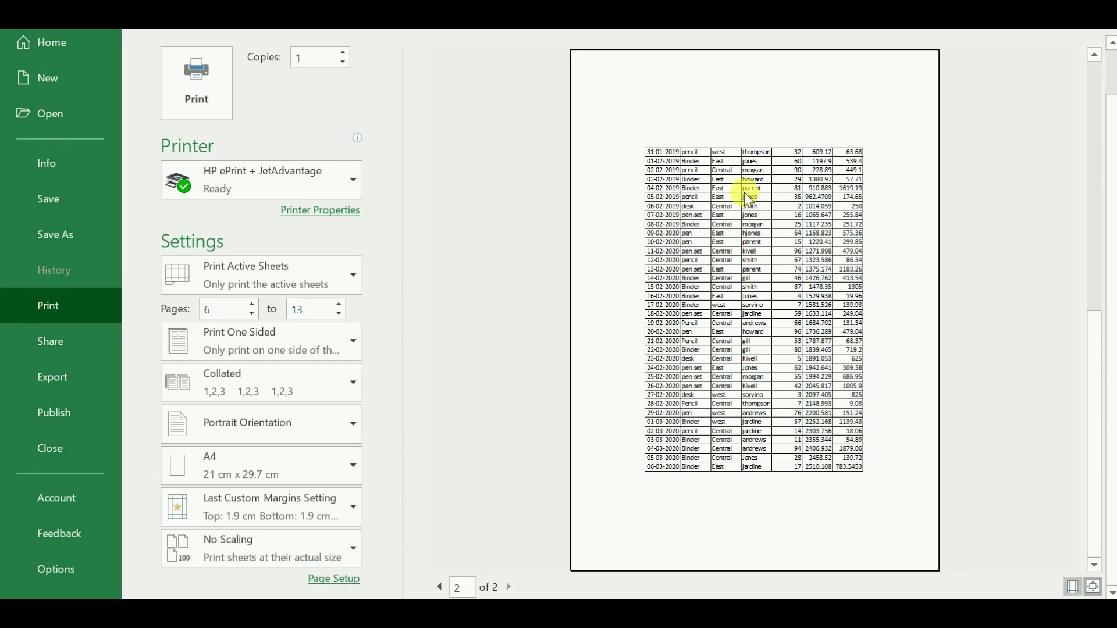
pyautogui.press('Escape')
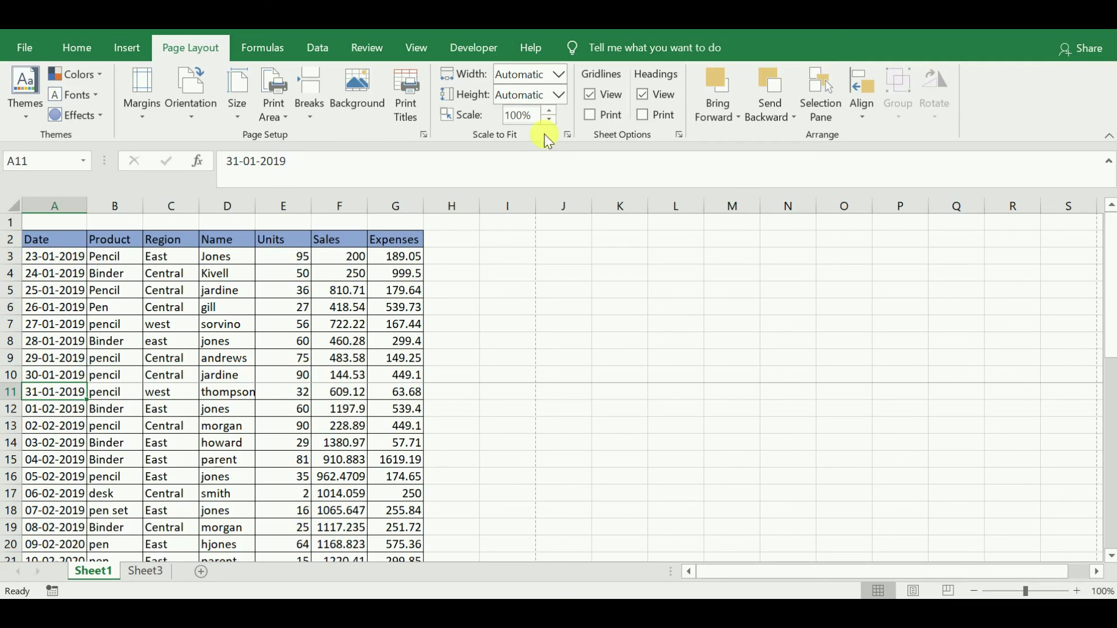
# Step: Set the header row $2:$2 as the print title row to repeat at the top of every page
pyautogui.click(407, 122)
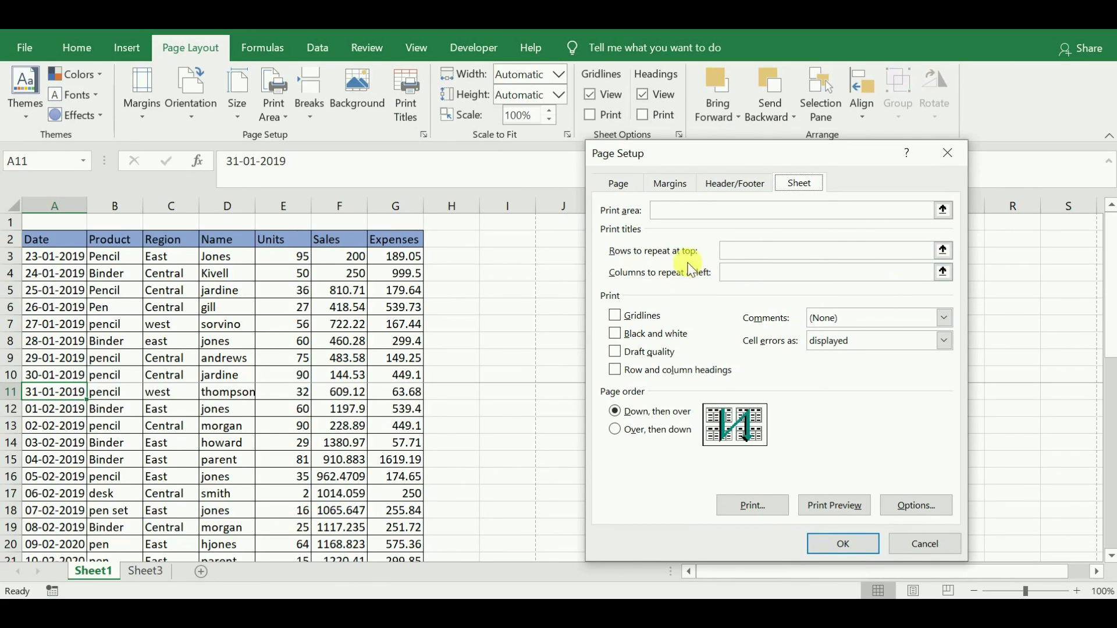
pyautogui.click(943, 250)
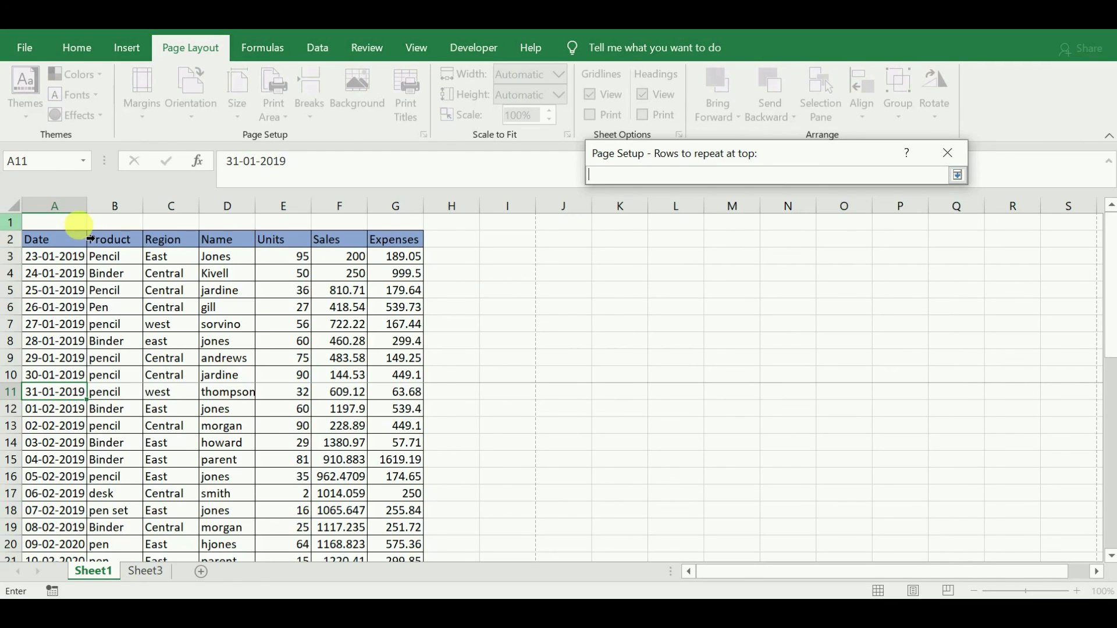
pyautogui.click(56, 238)
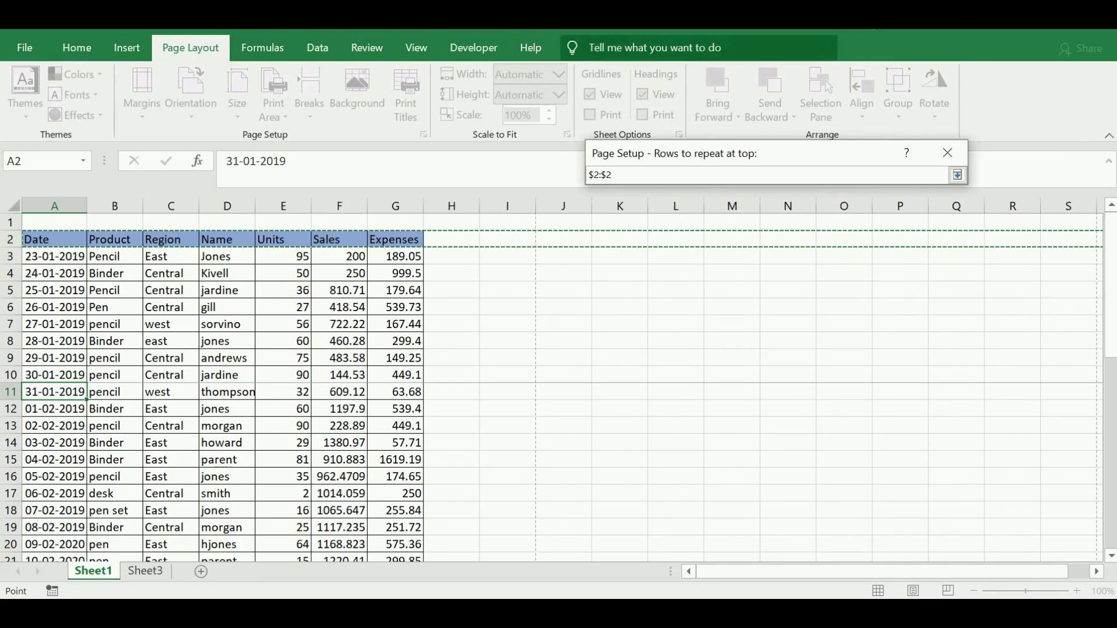
pyautogui.click(889, 168)
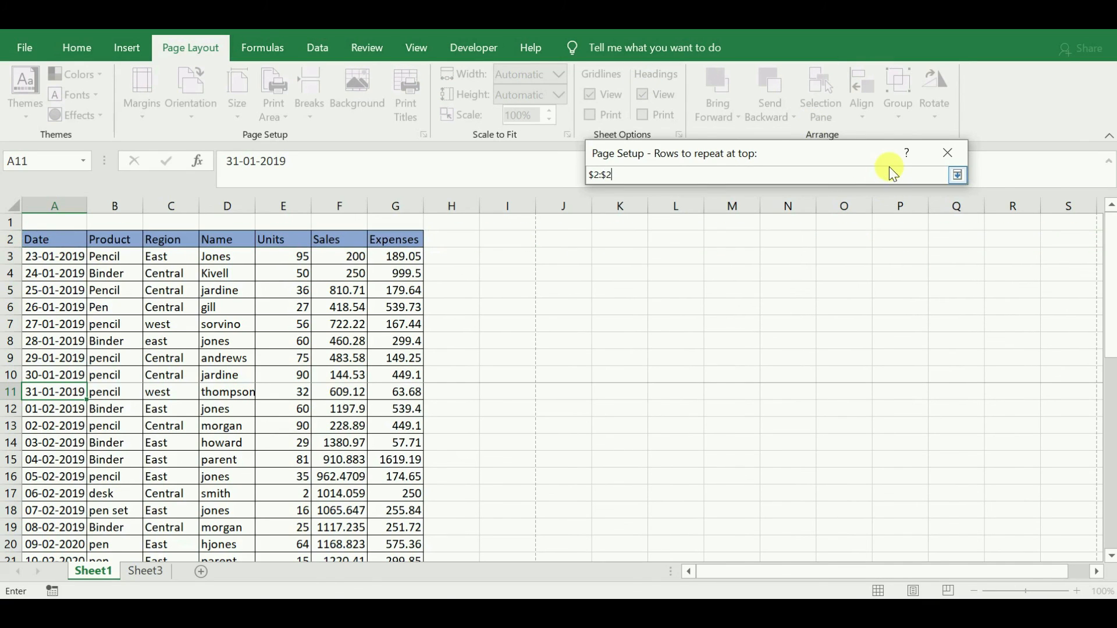
pyautogui.click(956, 175)
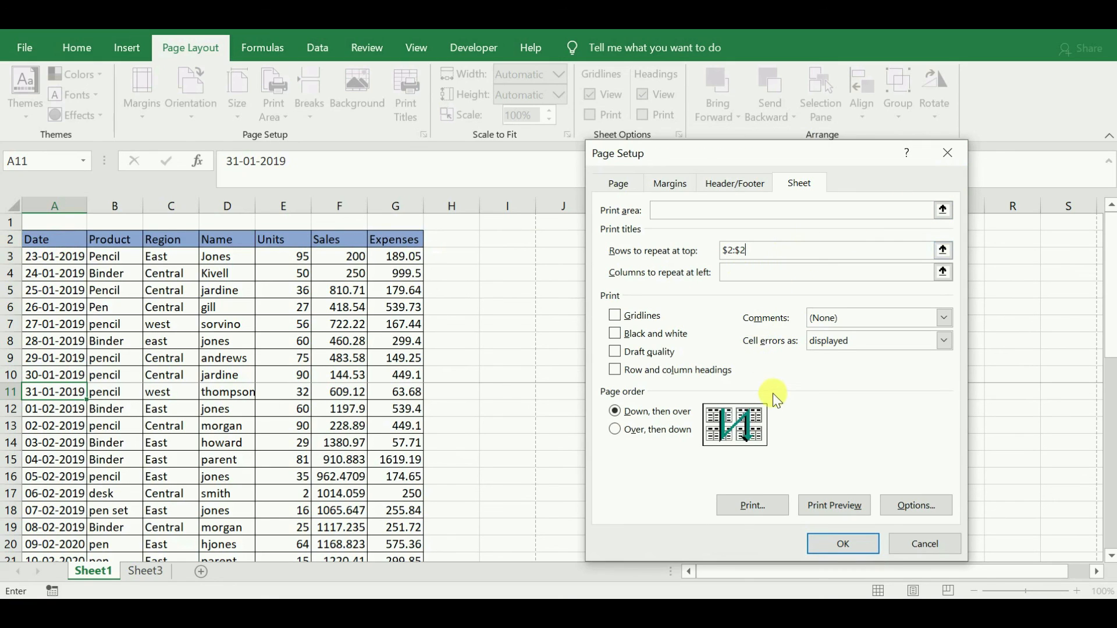
pyautogui.click(842, 546)
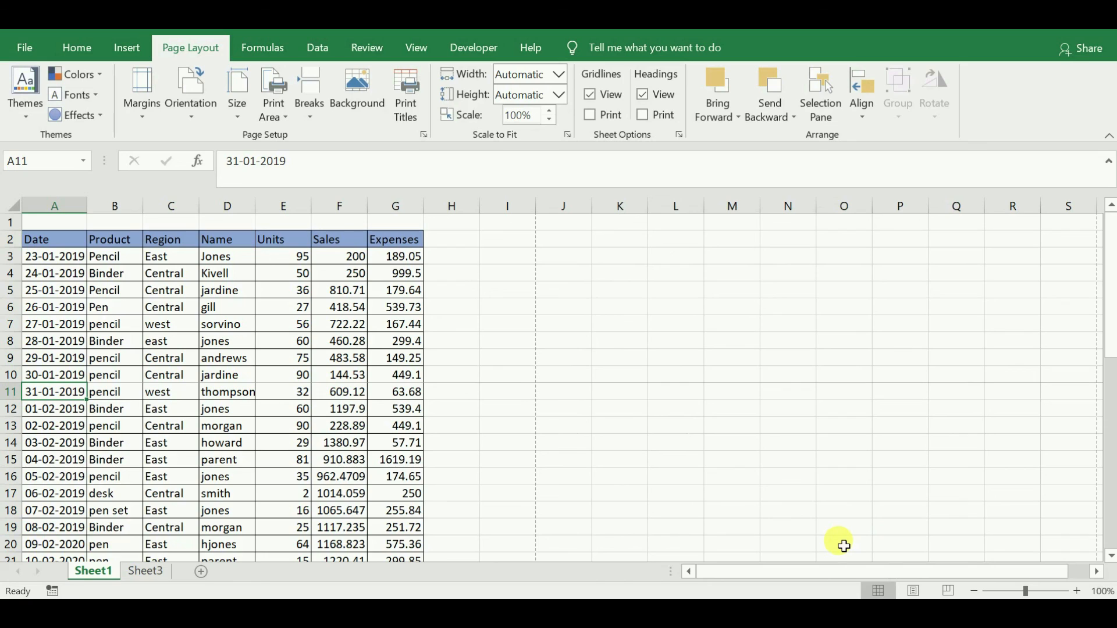
# Step: Check the repeated header row on page 2 of the print preview and return to the sheet
pyautogui.hotkey('ctrl', 'p')
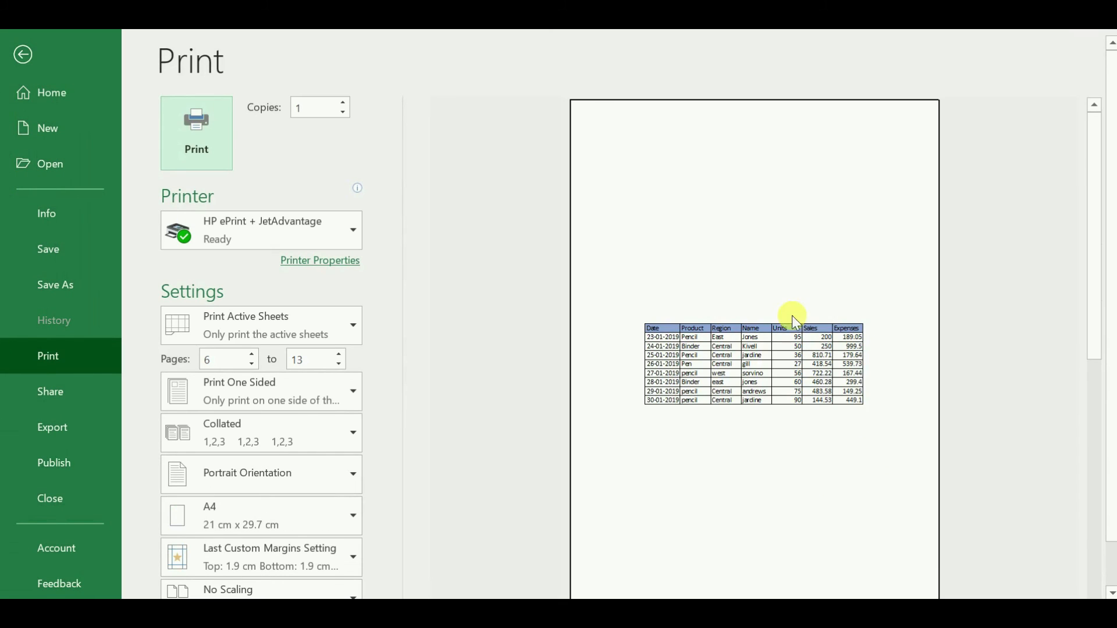
pyautogui.scroll(-2, 833, 375)
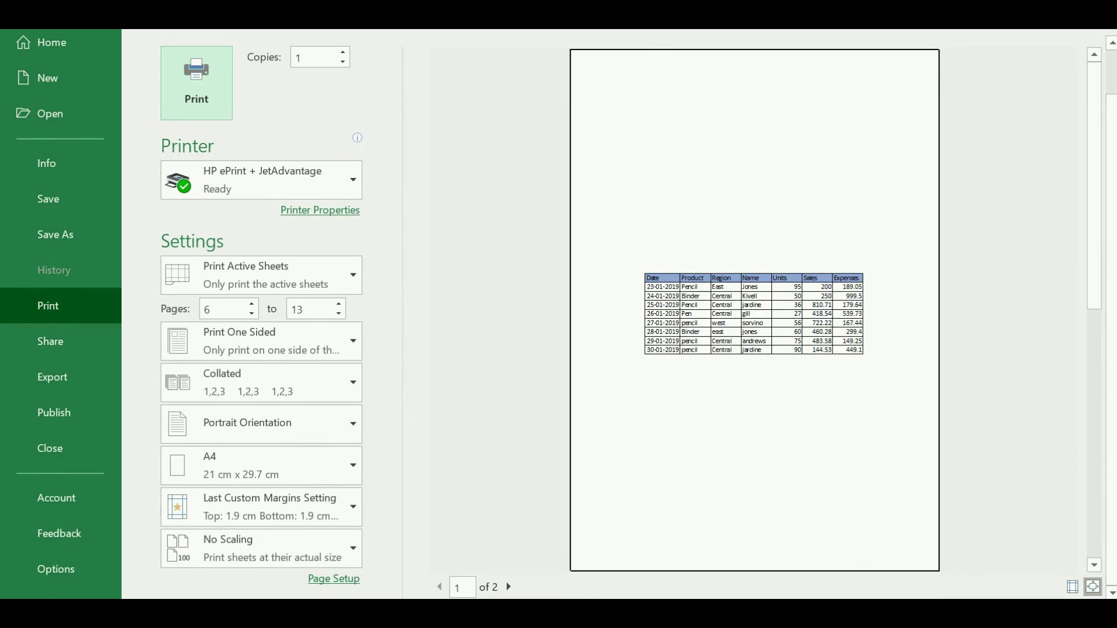
pyautogui.click(509, 591)
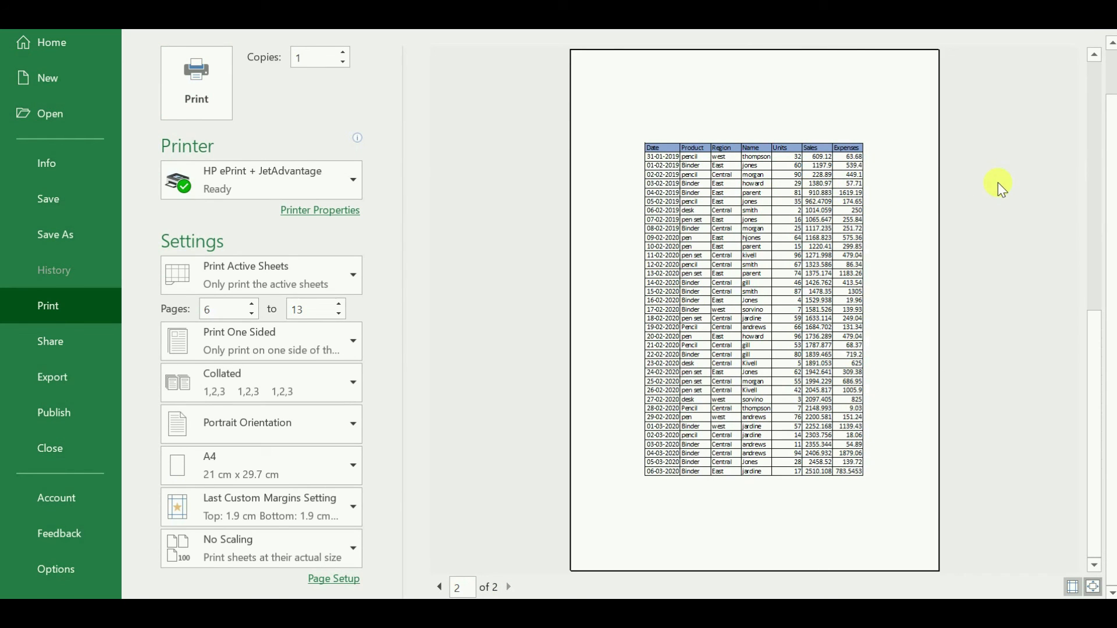
pyautogui.press('Escape')
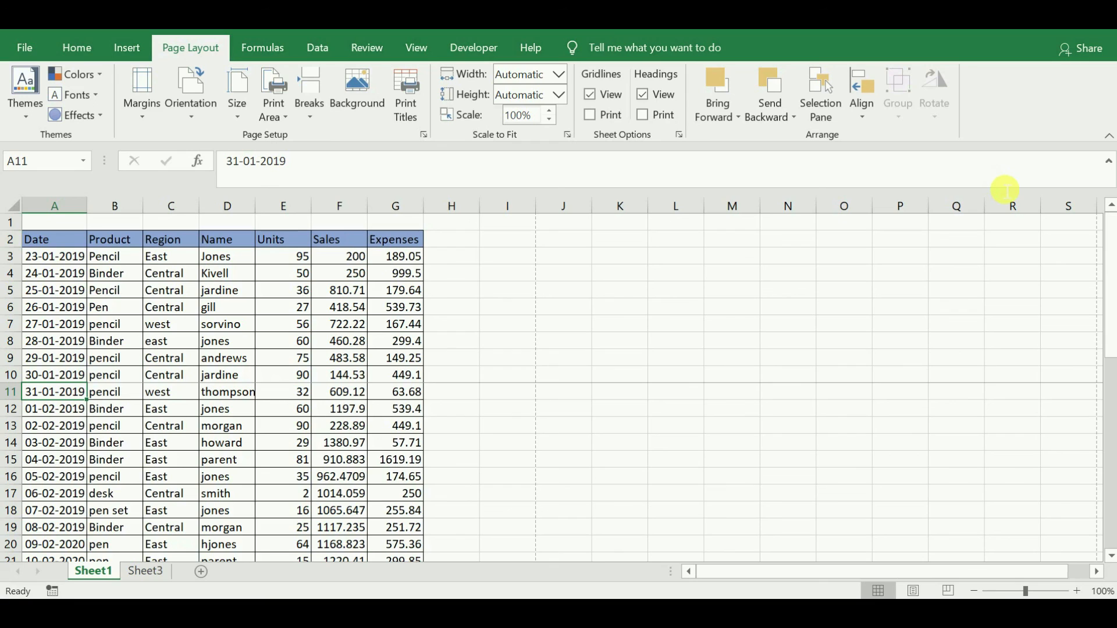